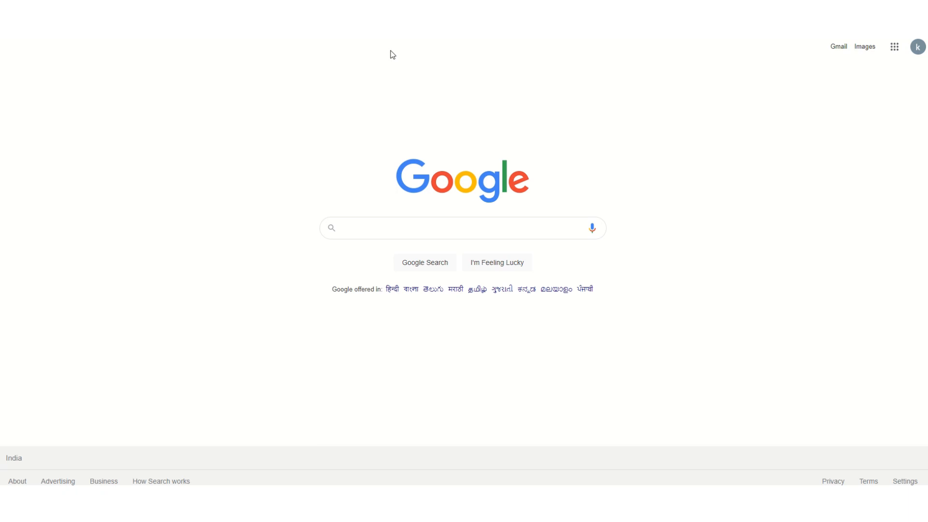
Step: Search Google for 'efiling home page' to find the Income Tax e-Filing portal
click(351, 230)
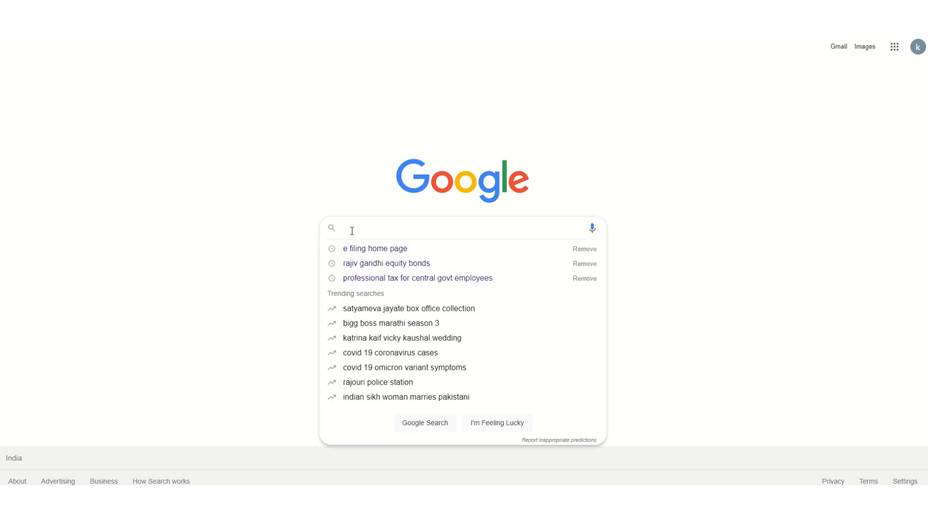
text(efiling home)
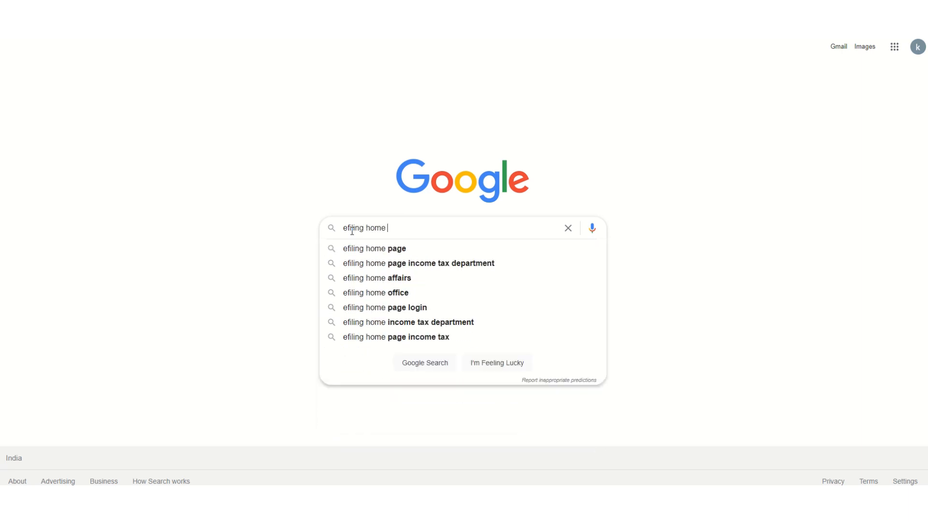
click(365, 248)
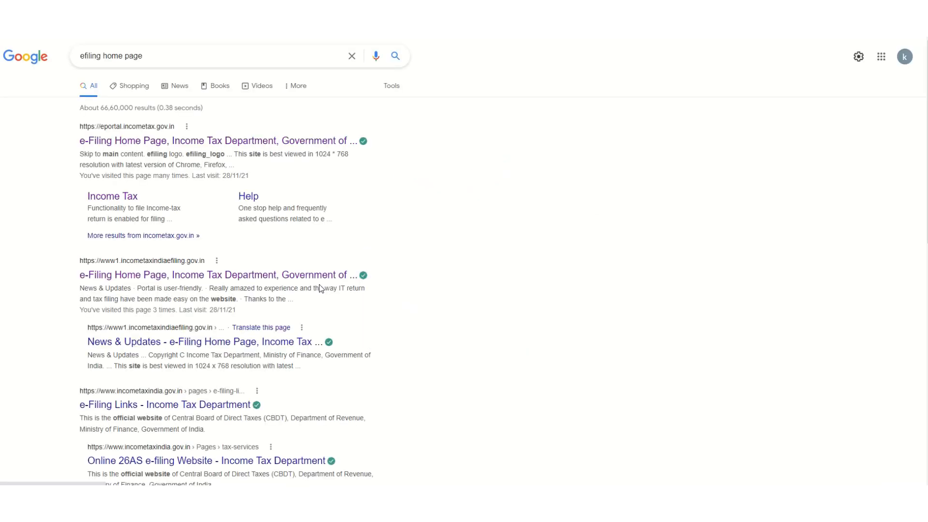
Step: Open the e-Filing portal login and submit the taxpayer's PAN as the User ID
click(127, 147)
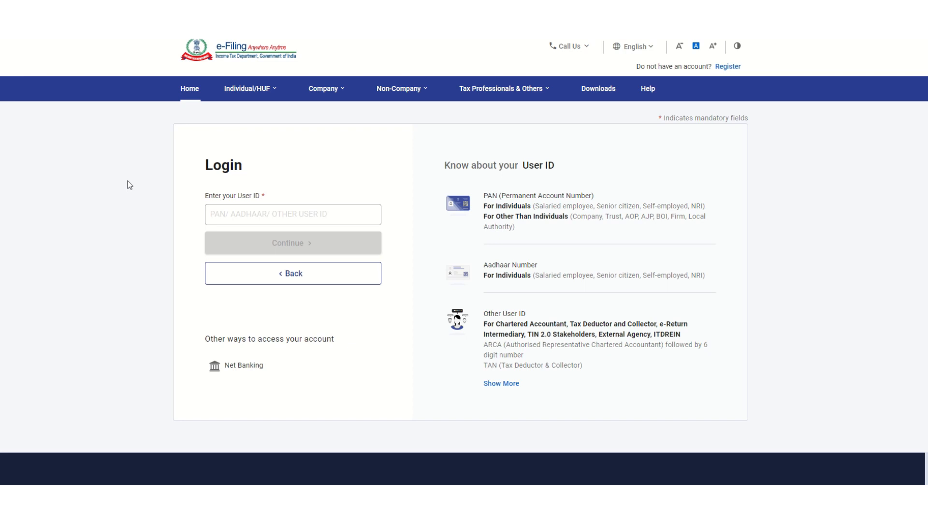
click(225, 216)
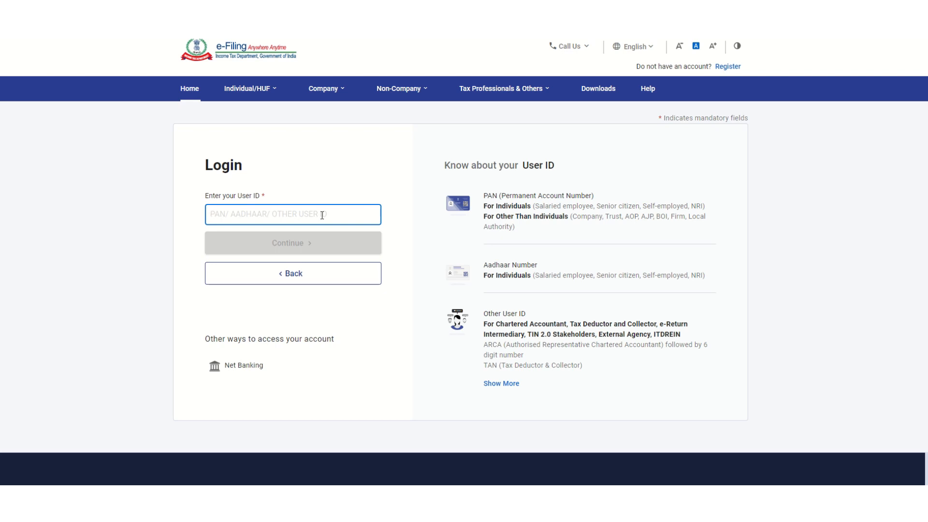
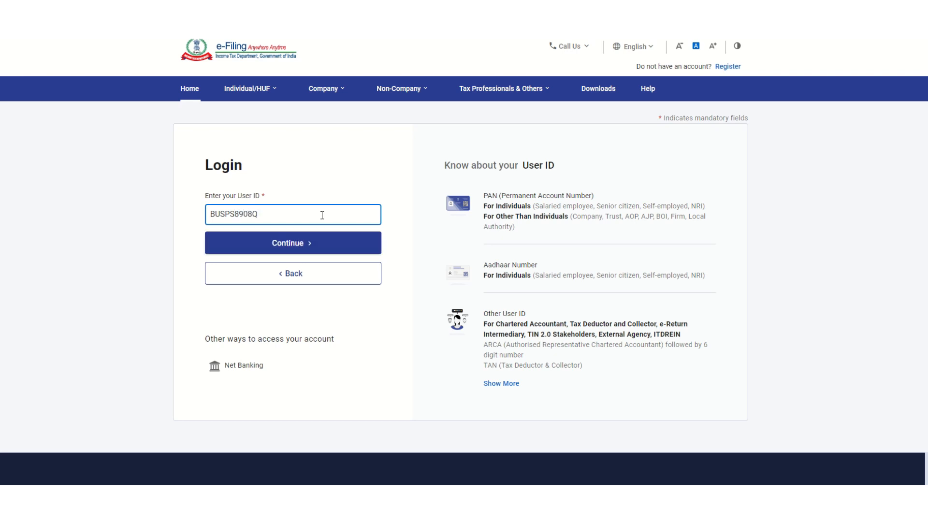
click(322, 239)
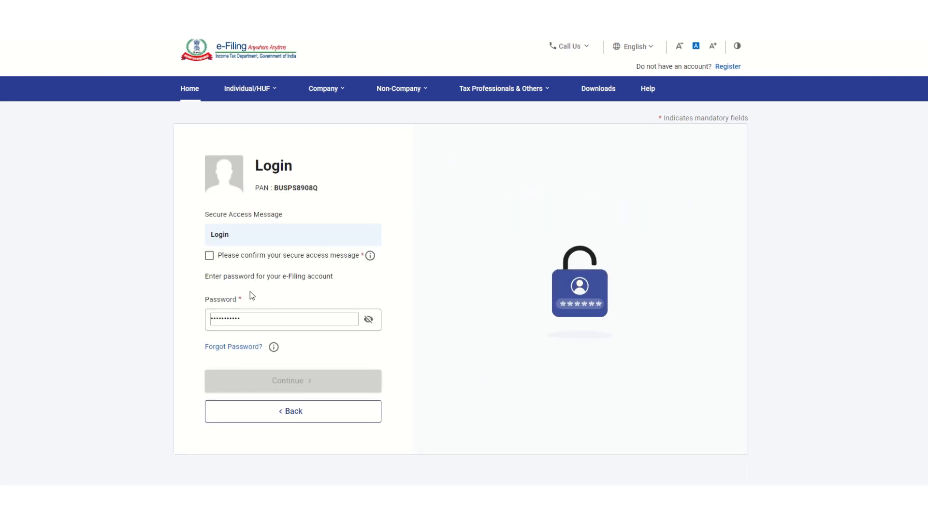
Step: Tick the secure access message confirmation and log in to the account
click(210, 255)
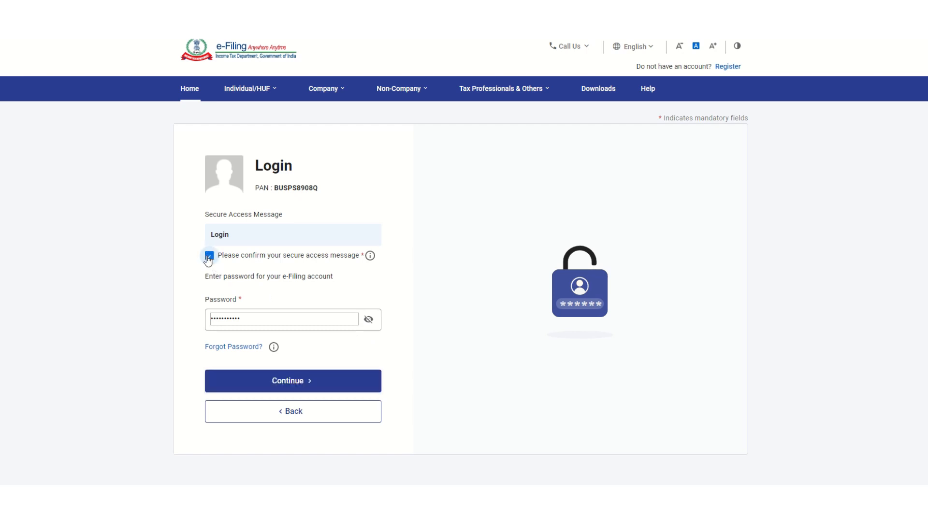
click(301, 380)
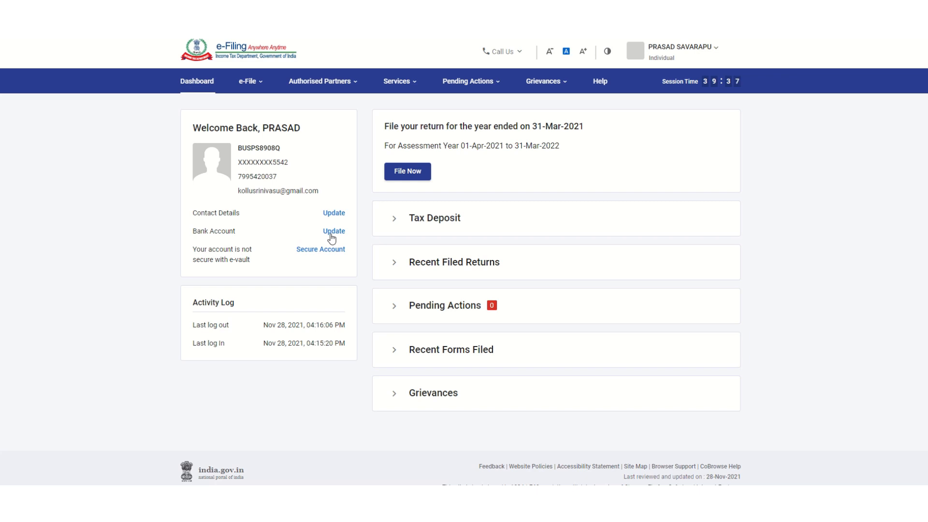
Step: Begin a new online return for A.Y. 2021-22, choosing Start New Filing over the draft
click(401, 172)
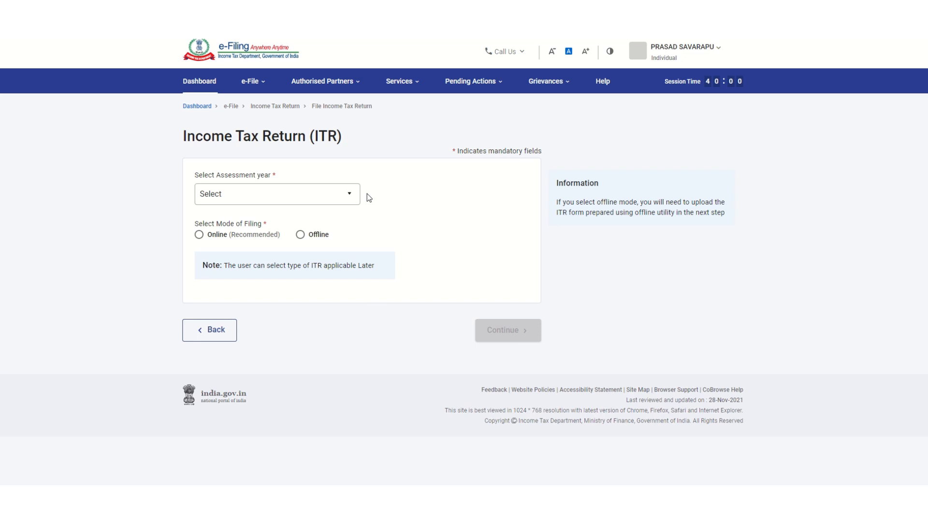
click(321, 194)
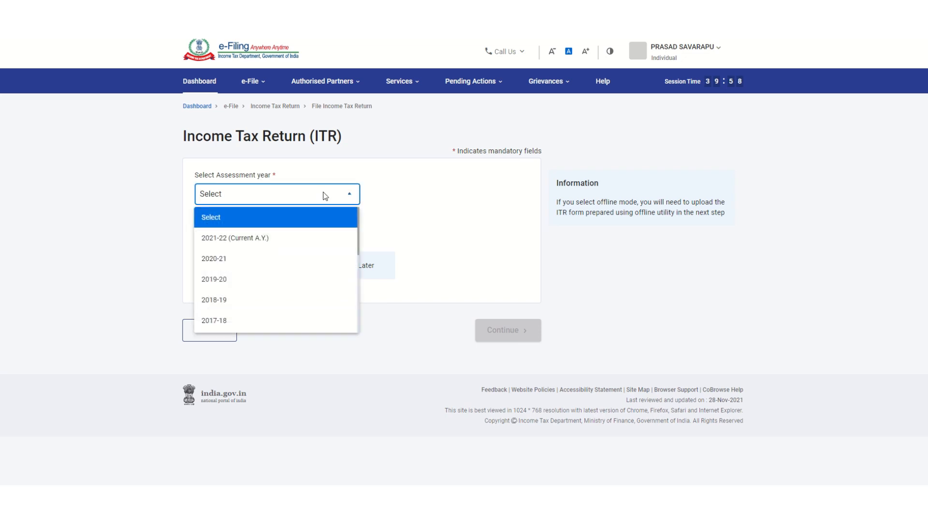
click(308, 241)
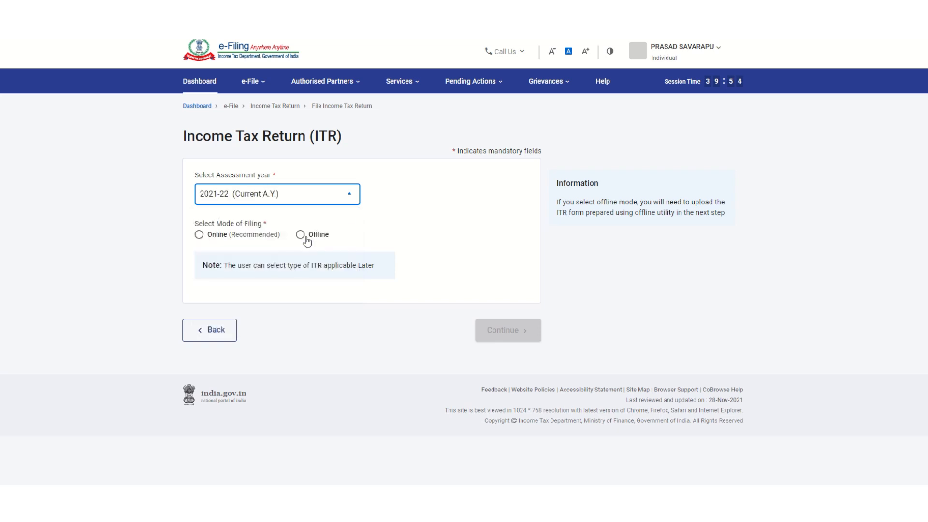
click(199, 235)
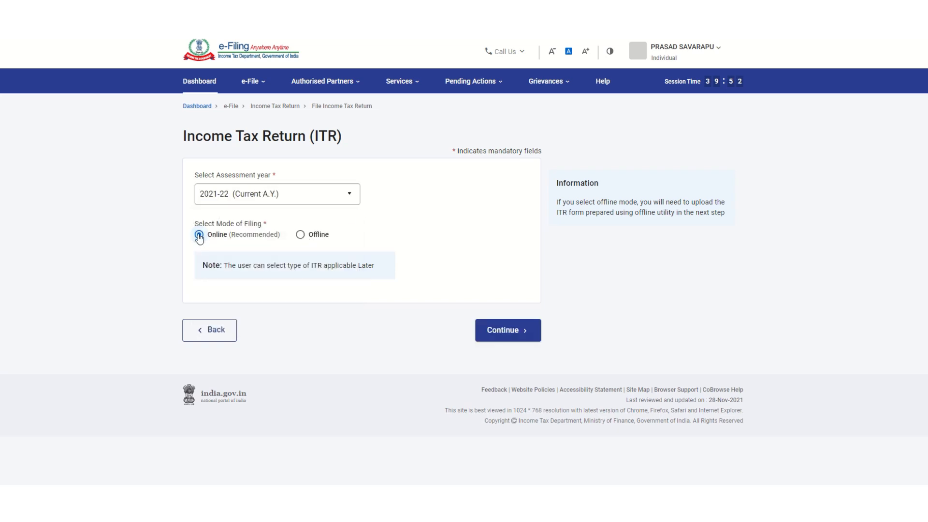
click(499, 336)
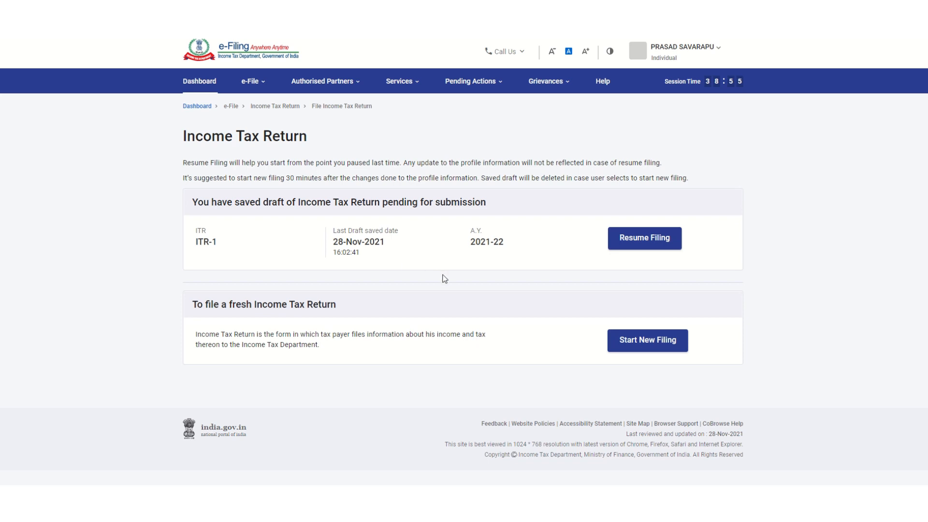
click(623, 343)
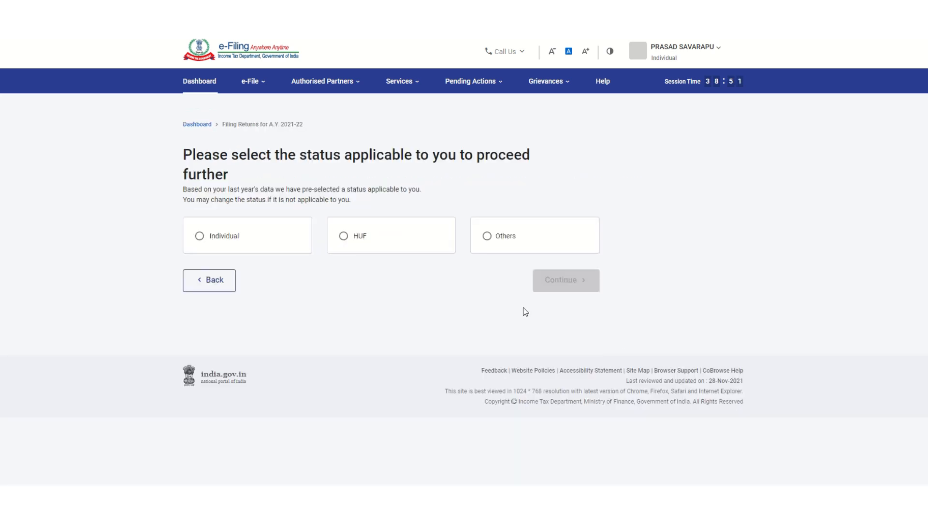
Step: Select Individual as the filing status and choose the ITR-1 form
click(198, 237)
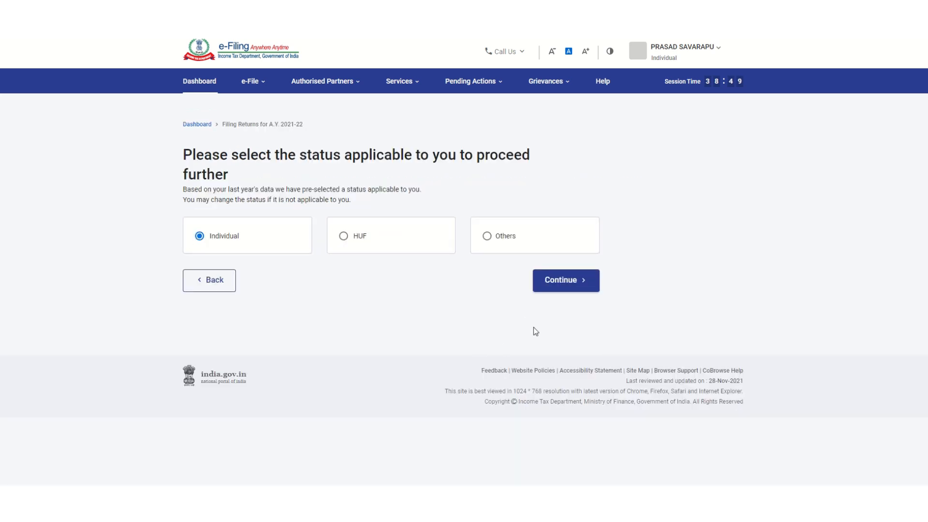
click(558, 286)
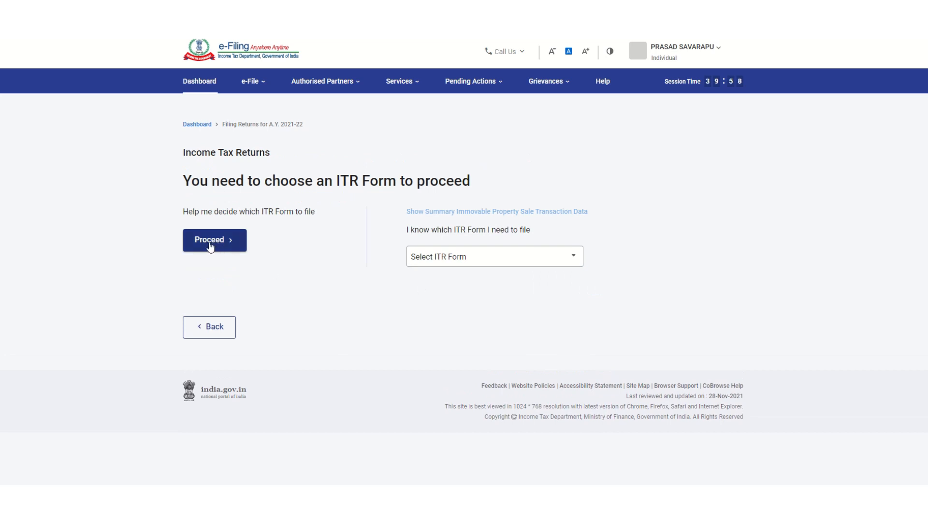
click(477, 261)
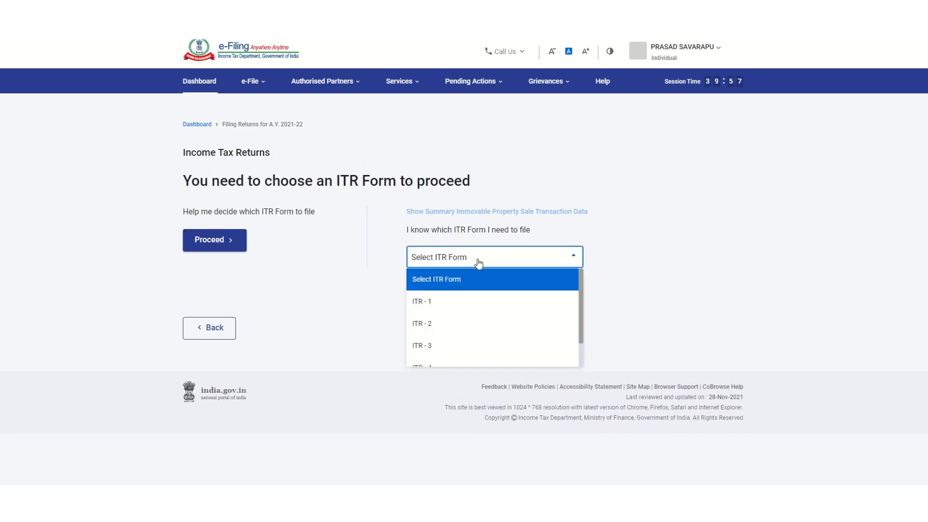
click(459, 301)
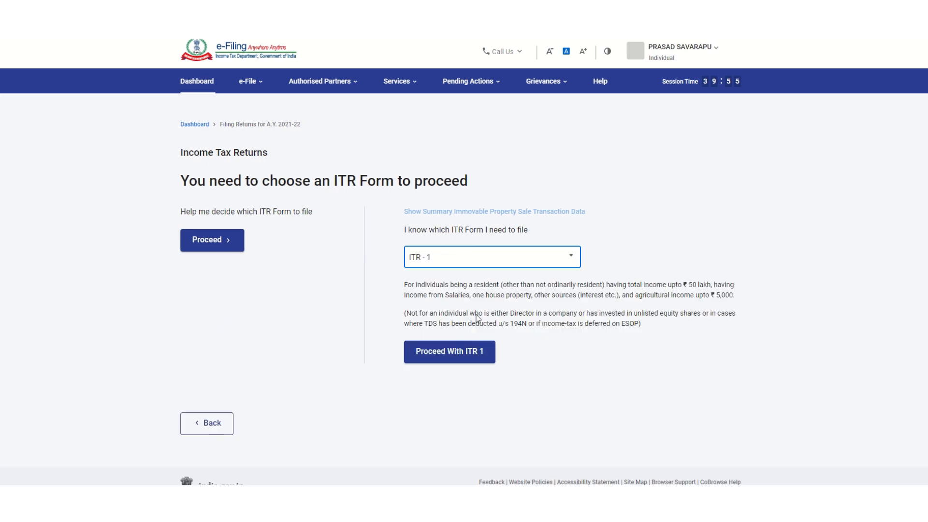
click(463, 360)
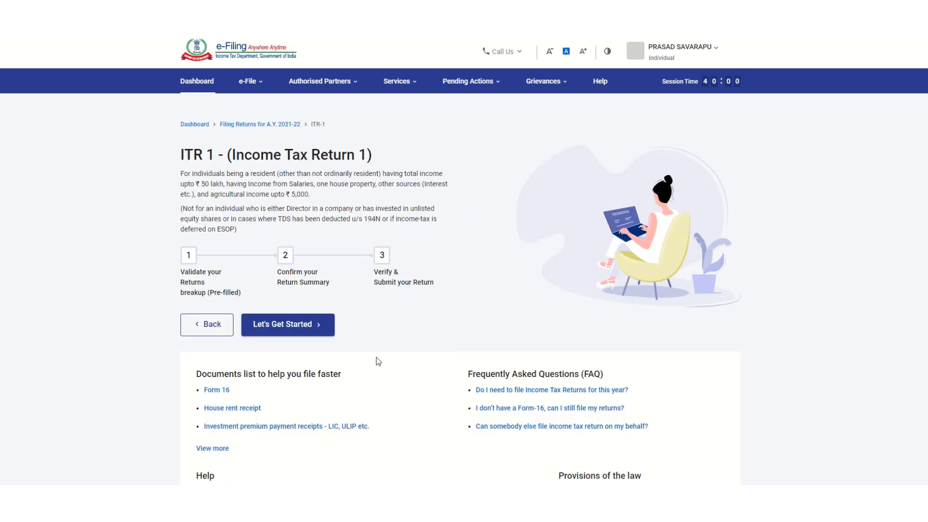
Step: Give Others as the reason for filing the return
click(288, 332)
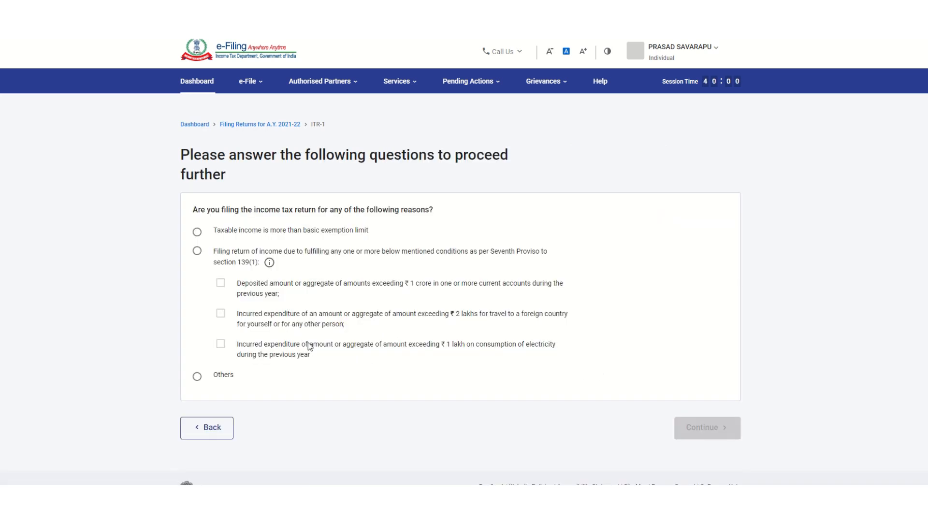
click(197, 377)
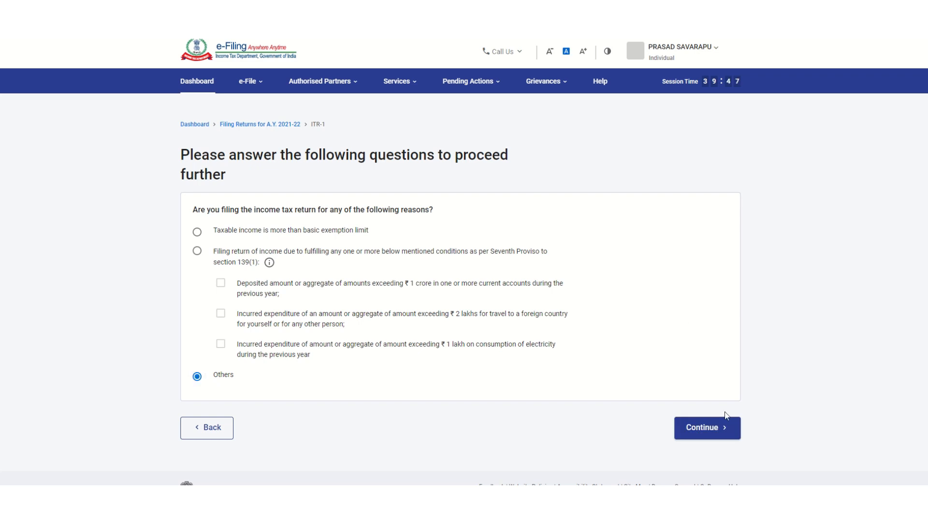
click(696, 429)
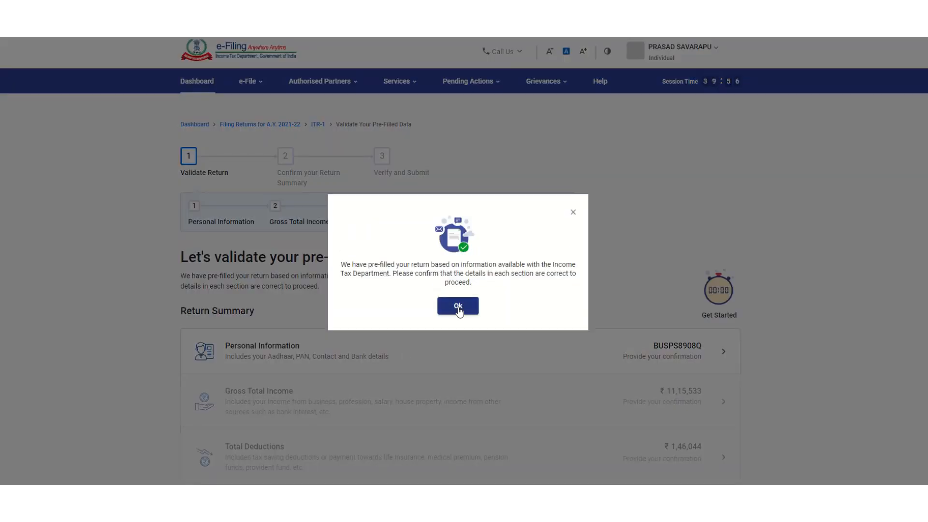
Step: Dismiss the pre-filled notice and review the summary: gross income ₹11,15,533, tax ₹1,12,553
click(458, 307)
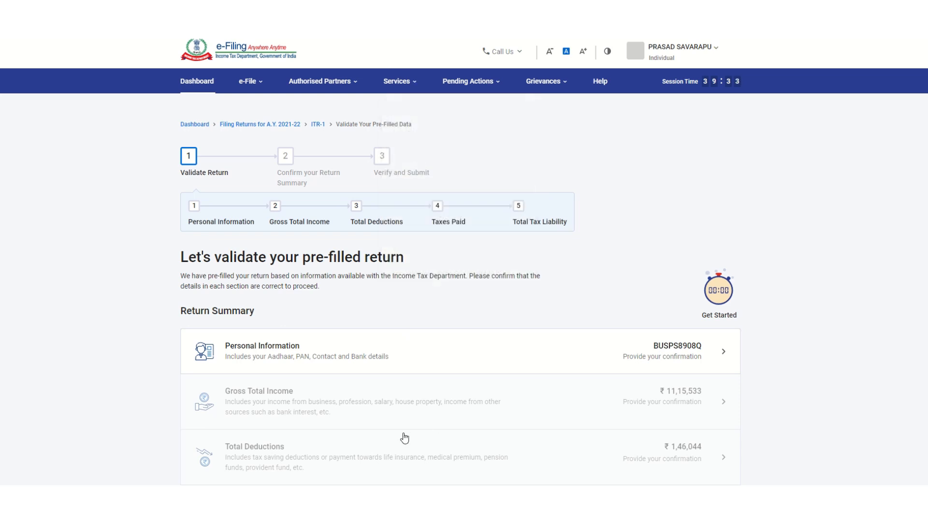
scroll(417, 426, down, 3)
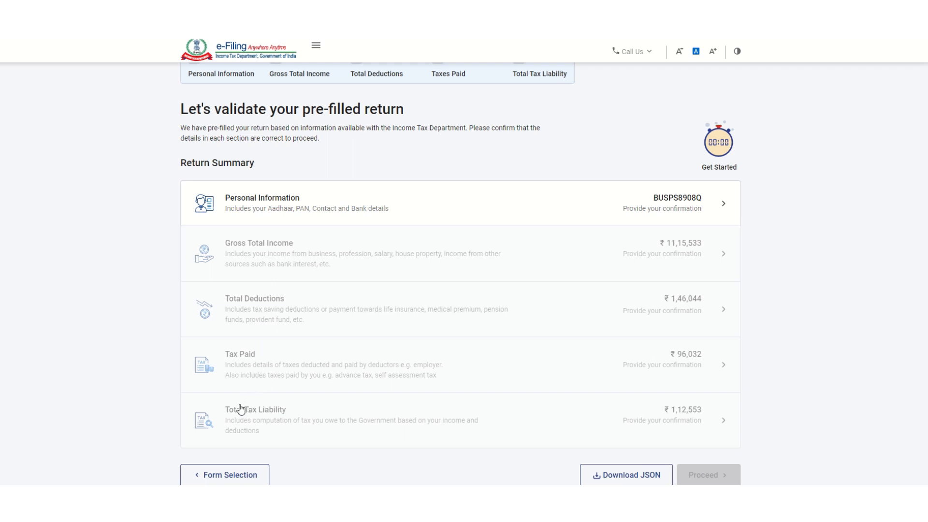
Step: Open the Personal Information section and review it to the end
click(376, 207)
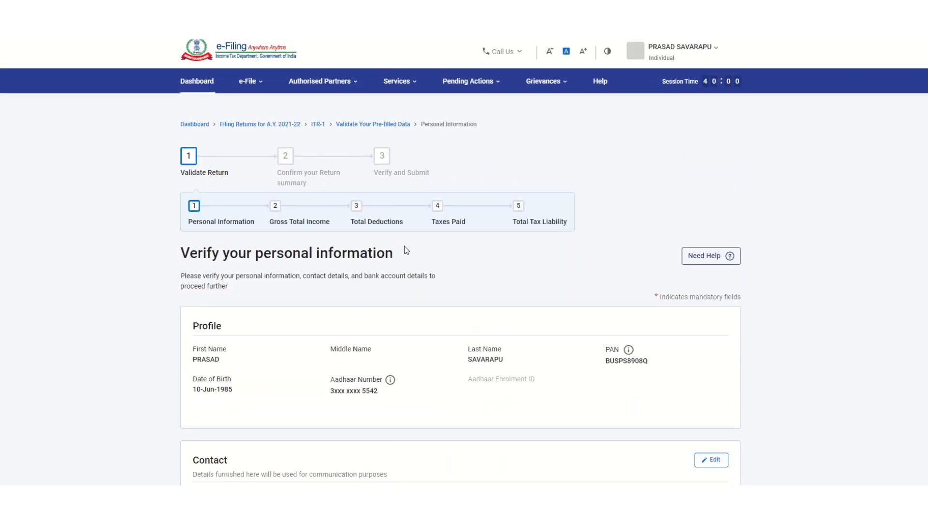
scroll(452, 318, down, 10)
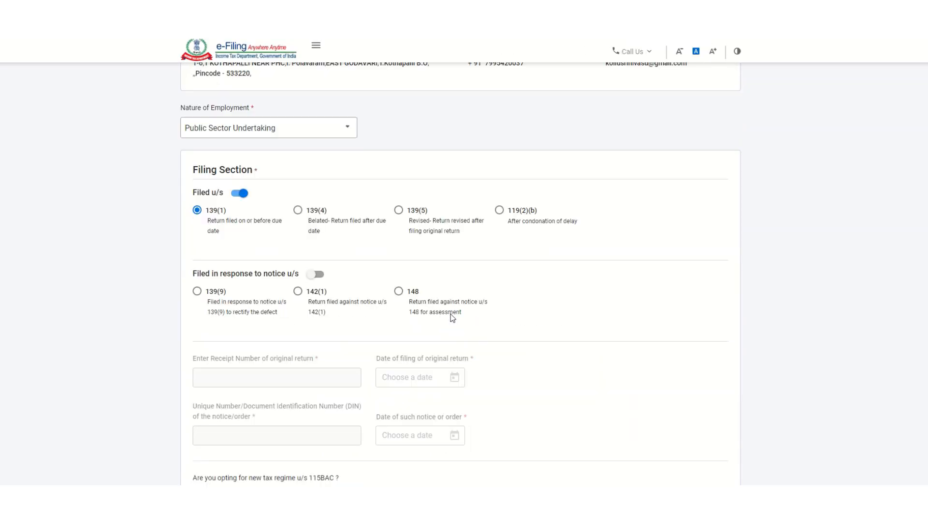
scroll(449, 313, down, 8)
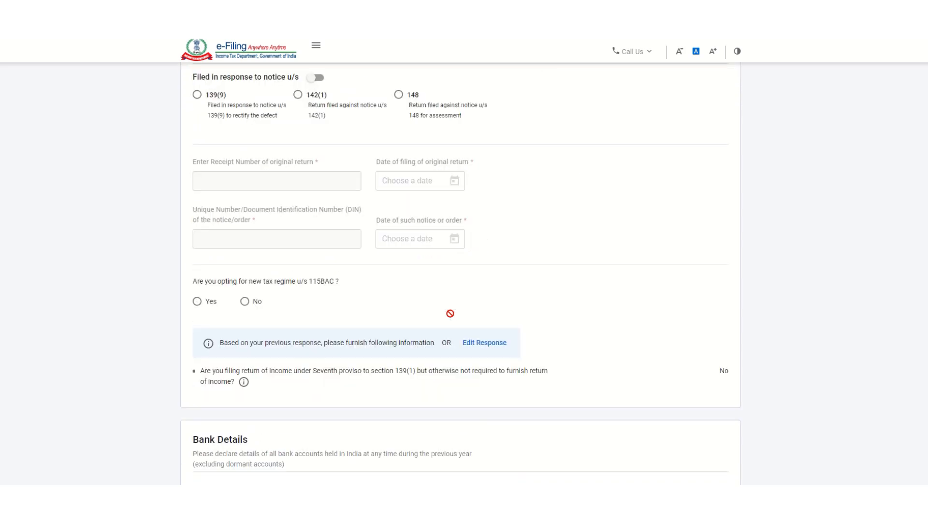
scroll(514, 336, down, 3)
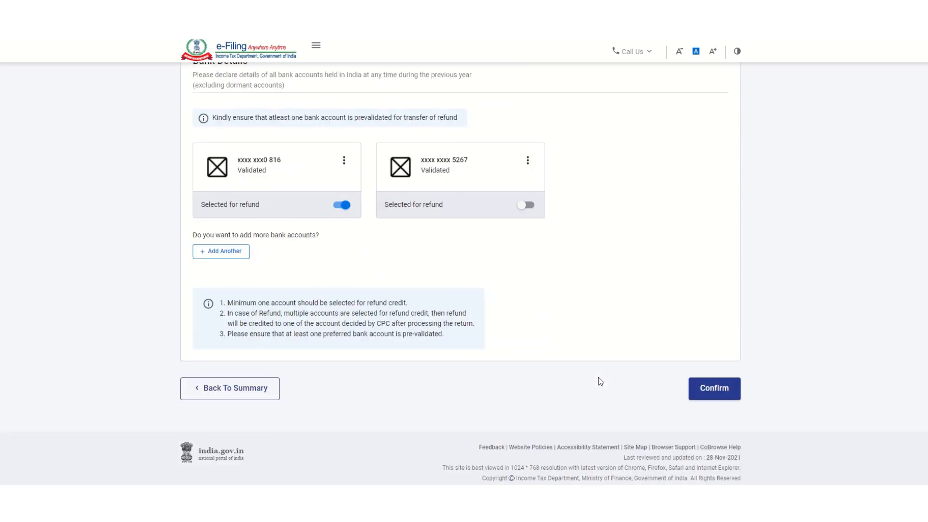
click(696, 387)
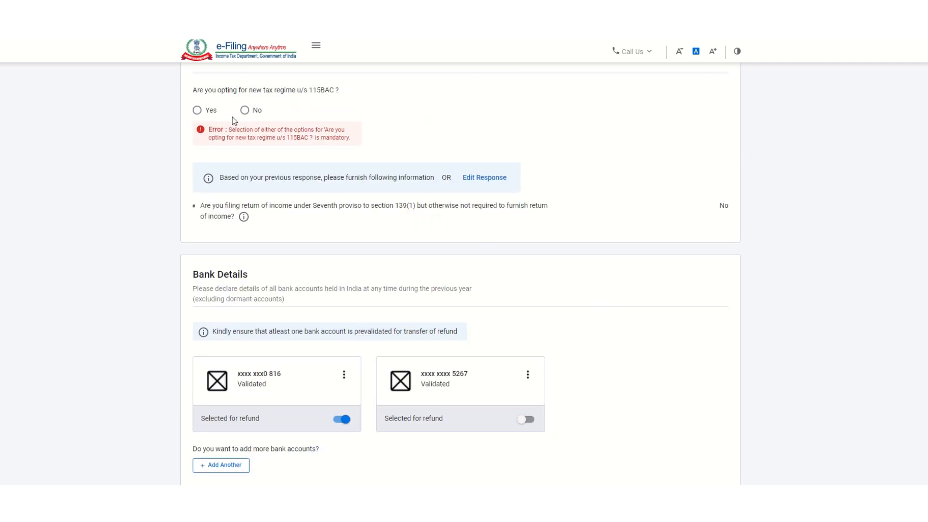
Step: Answer No to the 115BAC new tax regime and confirm personal information
click(245, 110)
scroll(402, 238, down, 4)
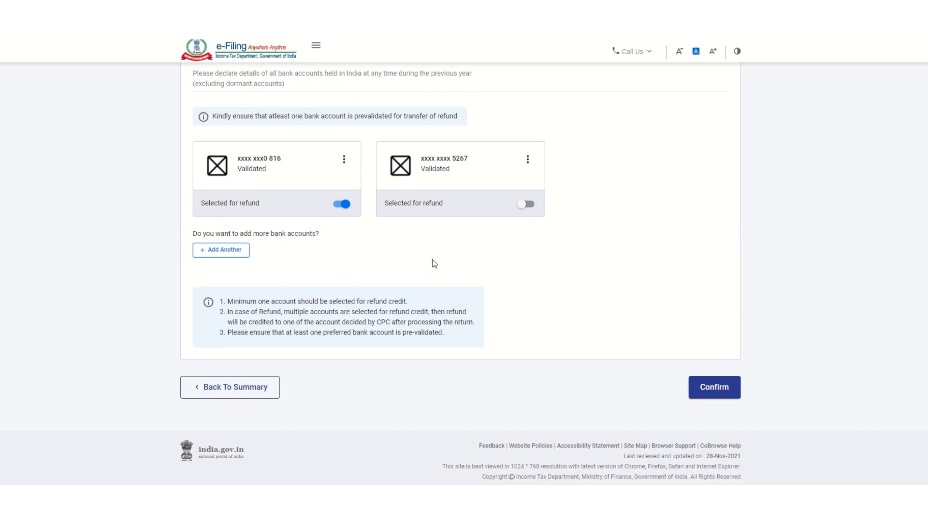
click(700, 392)
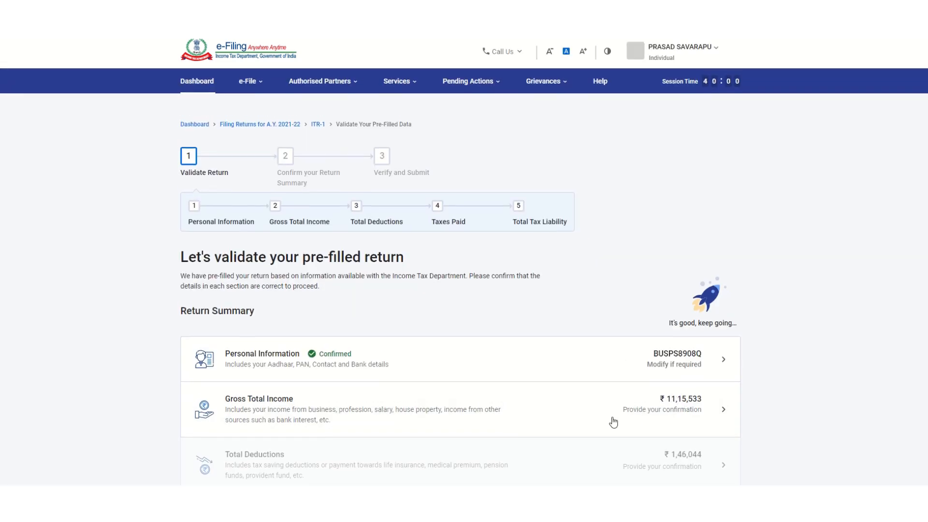
Step: In Gross Total Income, decline the travel and uniform expenditure exemption
scroll(587, 431, down, 5)
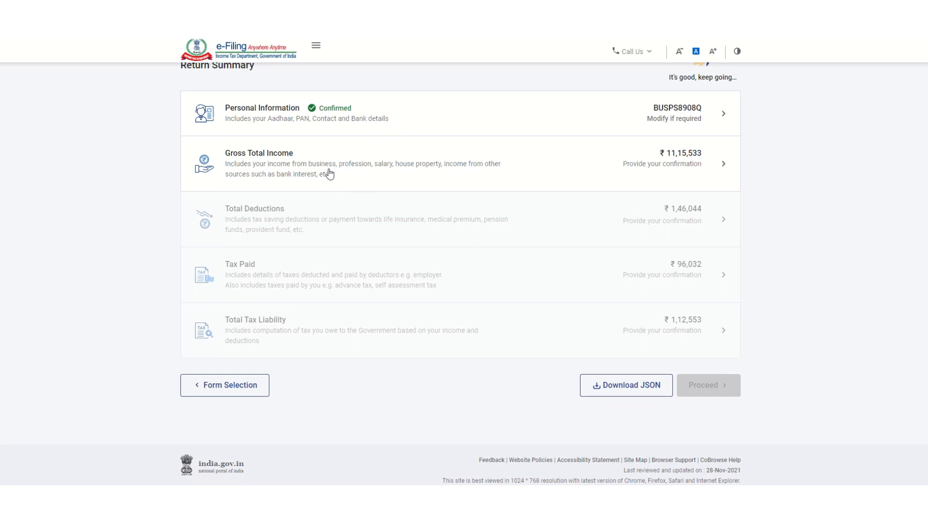
click(329, 174)
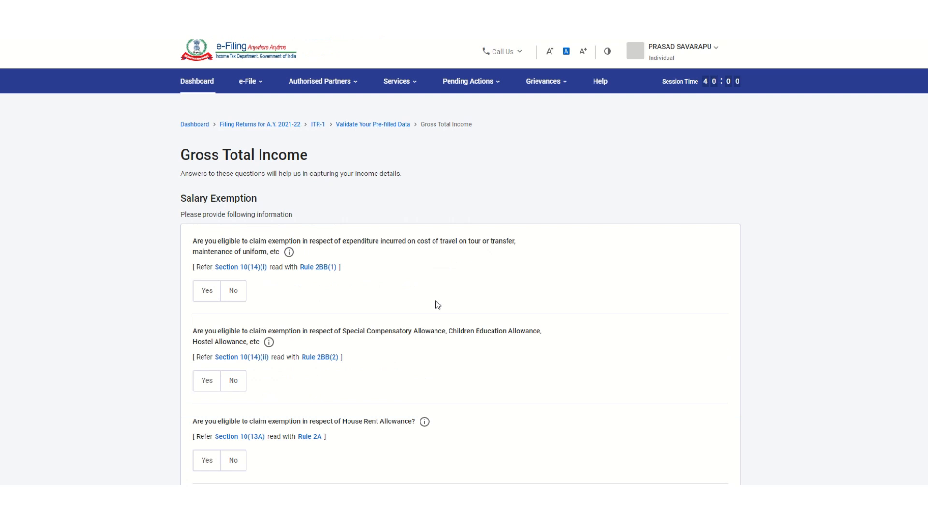
scroll(437, 304, down, 2)
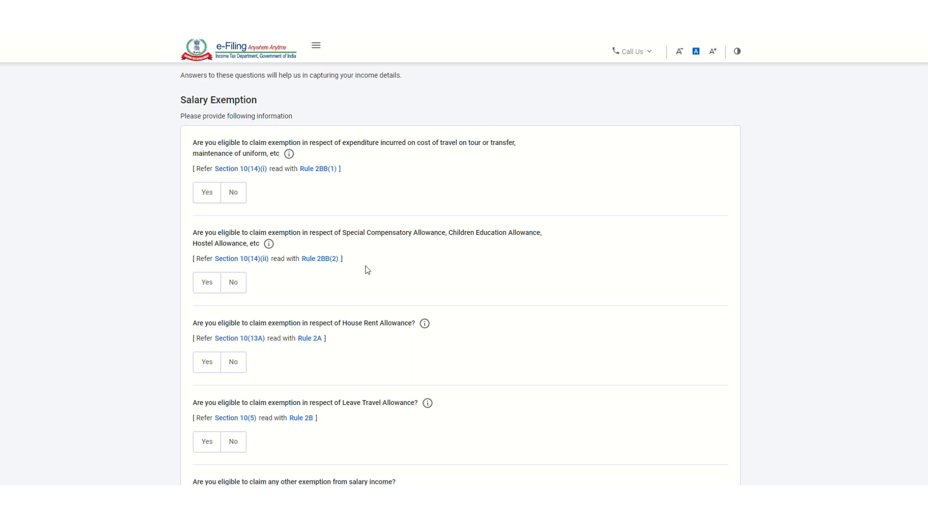
click(230, 198)
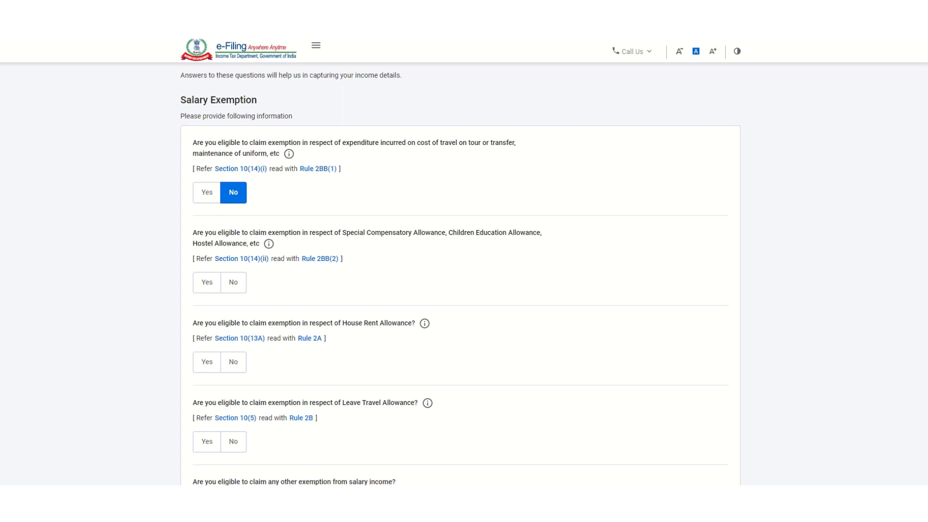
Step: Claim ₹70,298 HRA exemption, decline the LTA and other exemptions, and continue
scroll(392, 263, down, 2)
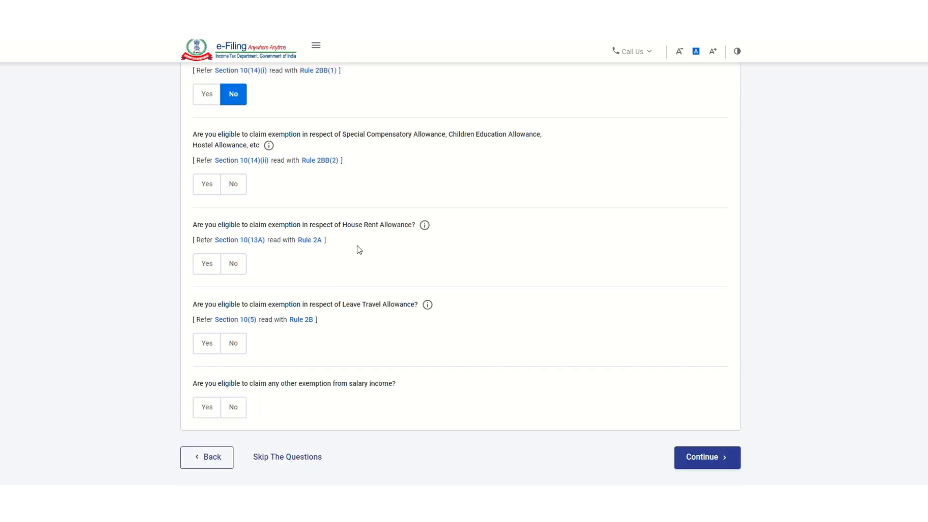
click(206, 267)
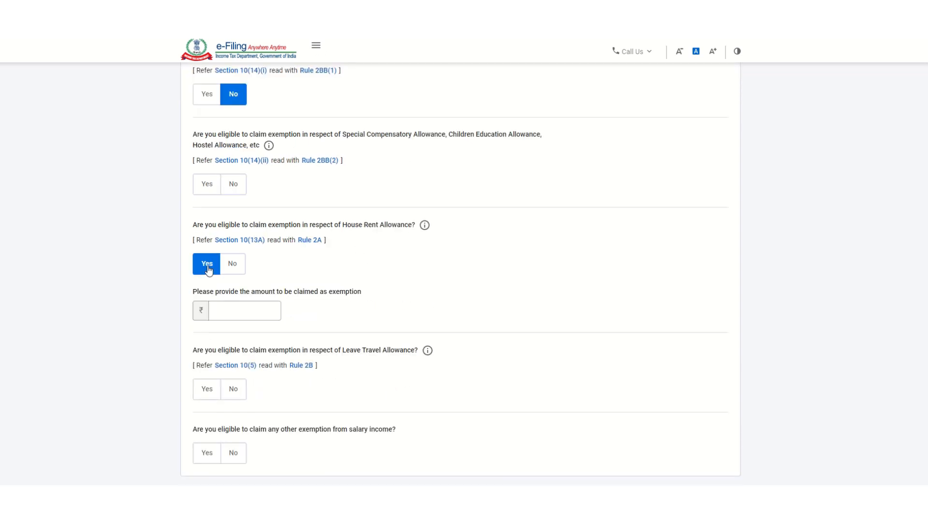
click(237, 313)
text(70298)
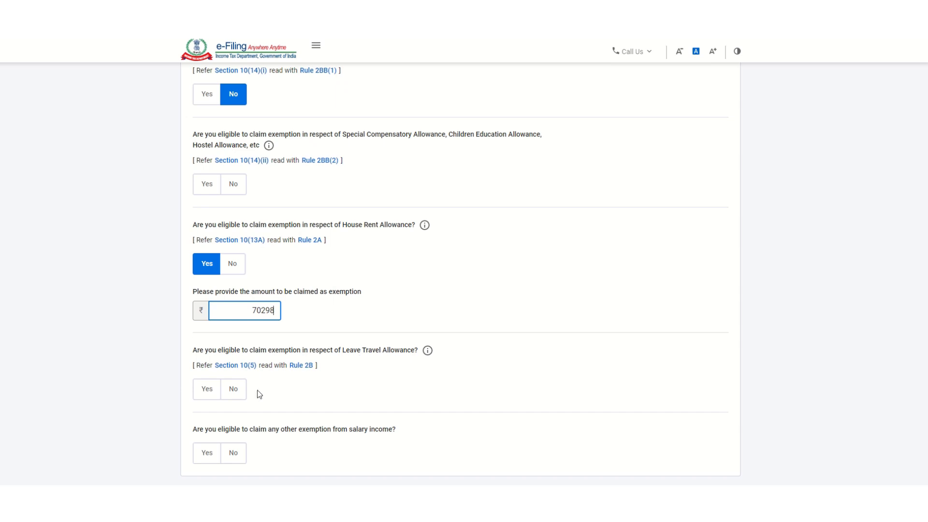
click(233, 390)
scroll(260, 410, down, 3)
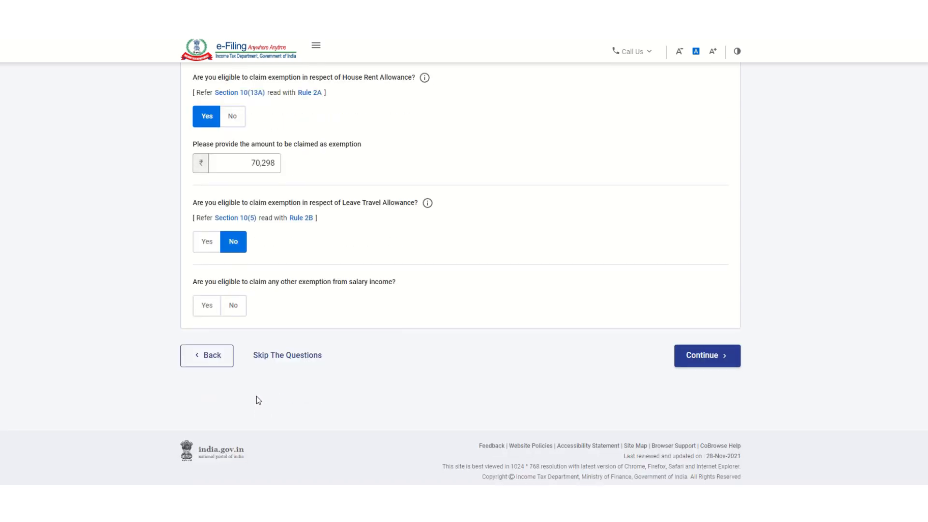
click(235, 307)
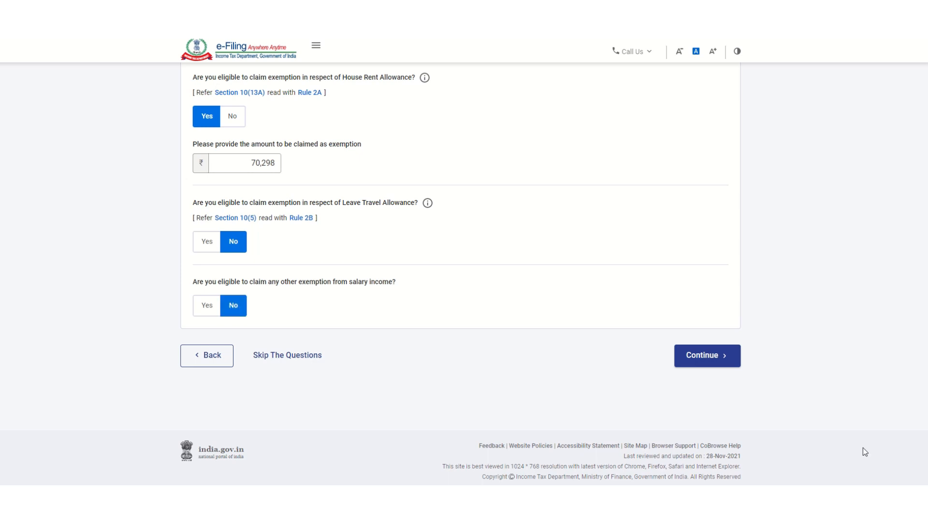
click(702, 356)
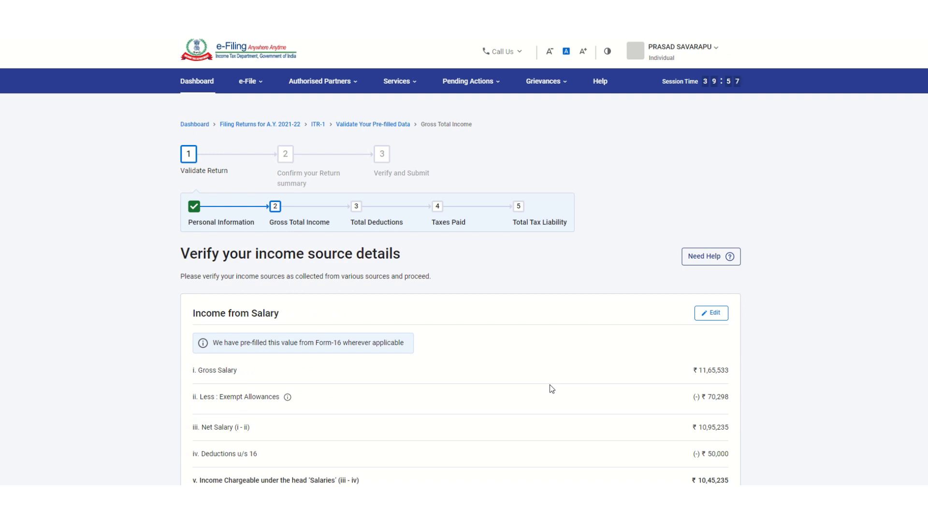
Step: Review the income source details and confirm Gross Total Income of ₹10,45,235
scroll(550, 384, down, 1)
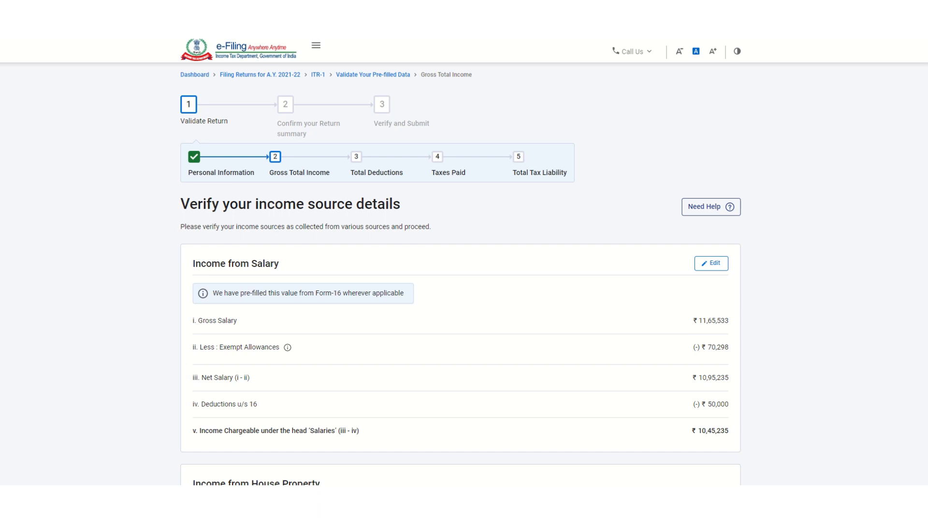
scroll(540, 226, down, 2)
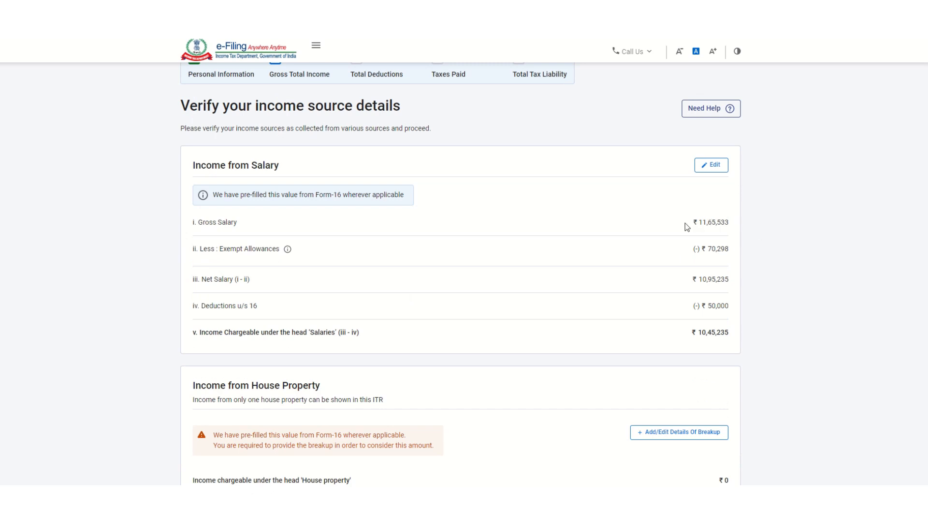
scroll(642, 278, down, 4)
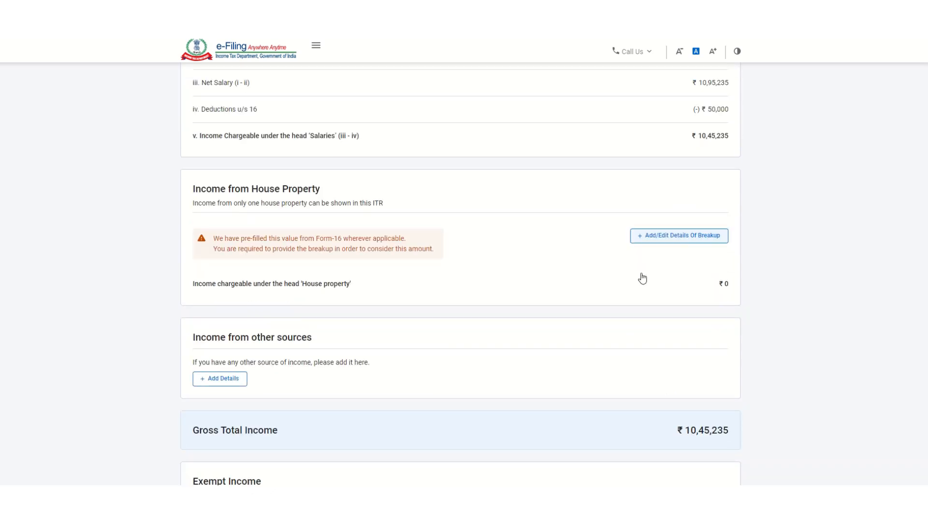
scroll(656, 277, up, 2)
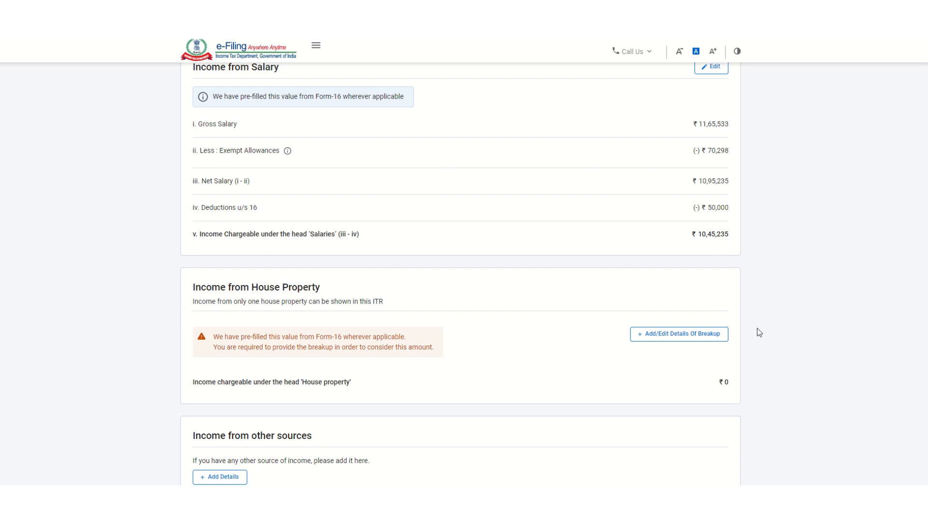
scroll(754, 335, down, 4)
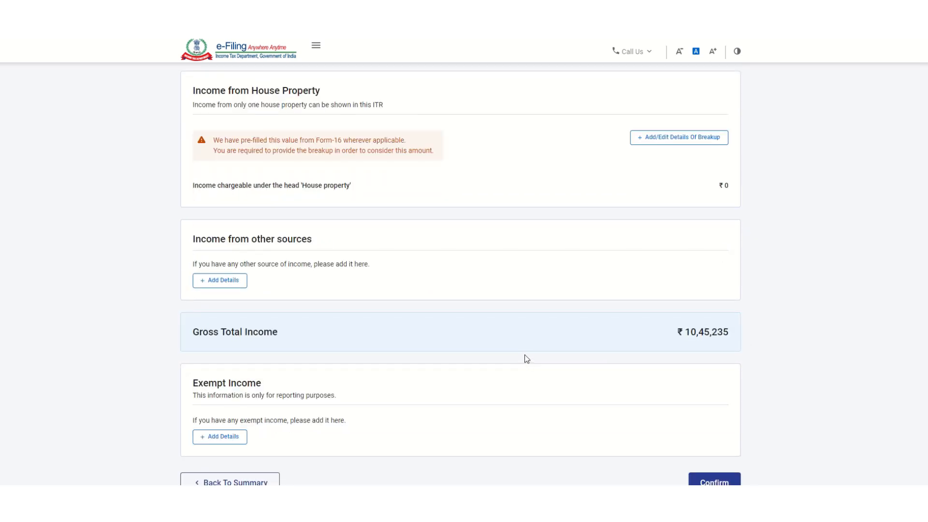
scroll(526, 360, down, 1)
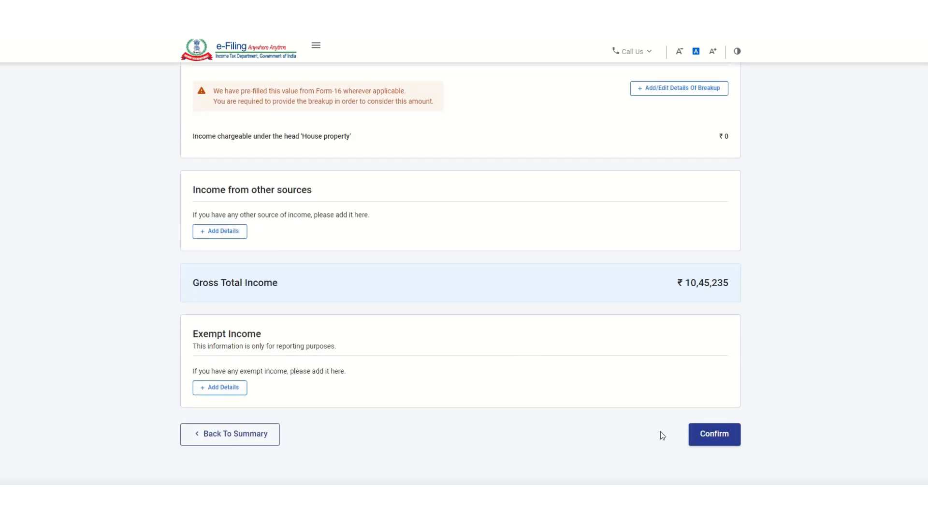
click(700, 440)
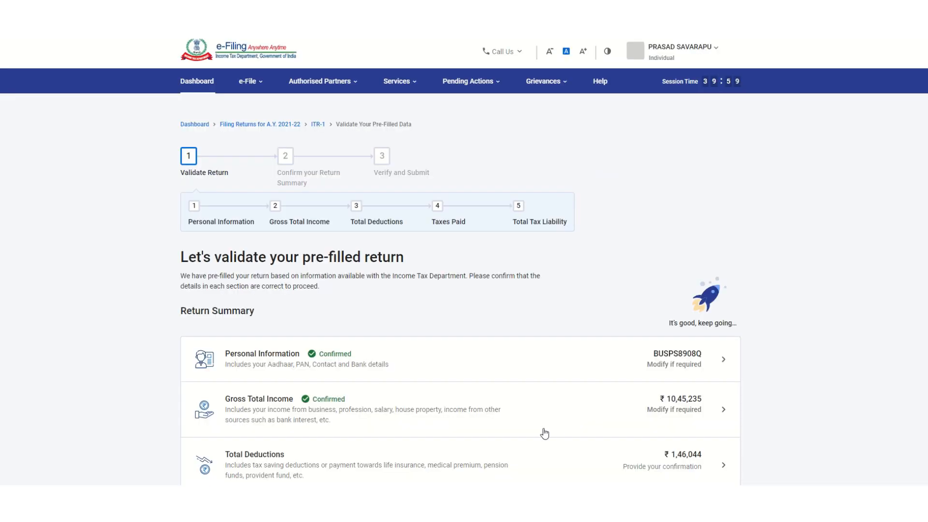
scroll(545, 428, down, 3)
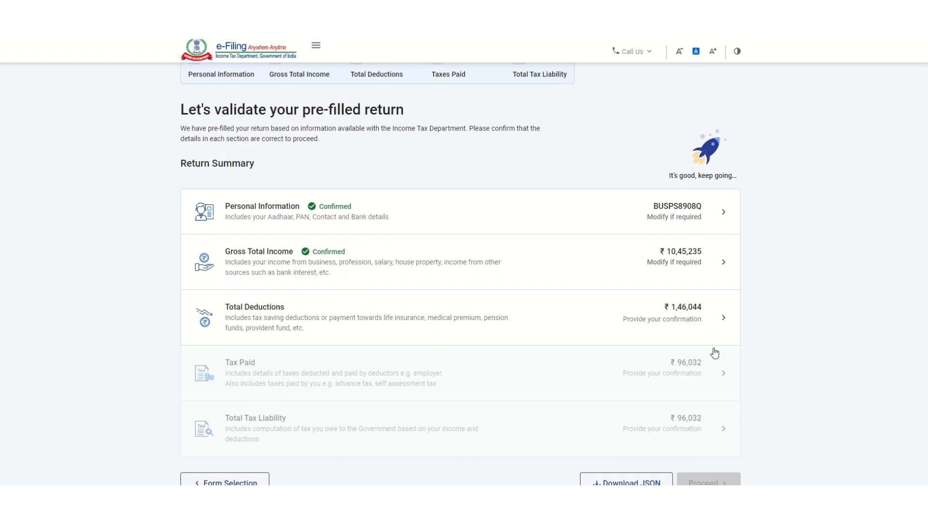
Step: In Total Deductions, answer No to claiming any other deduction and continue
click(329, 323)
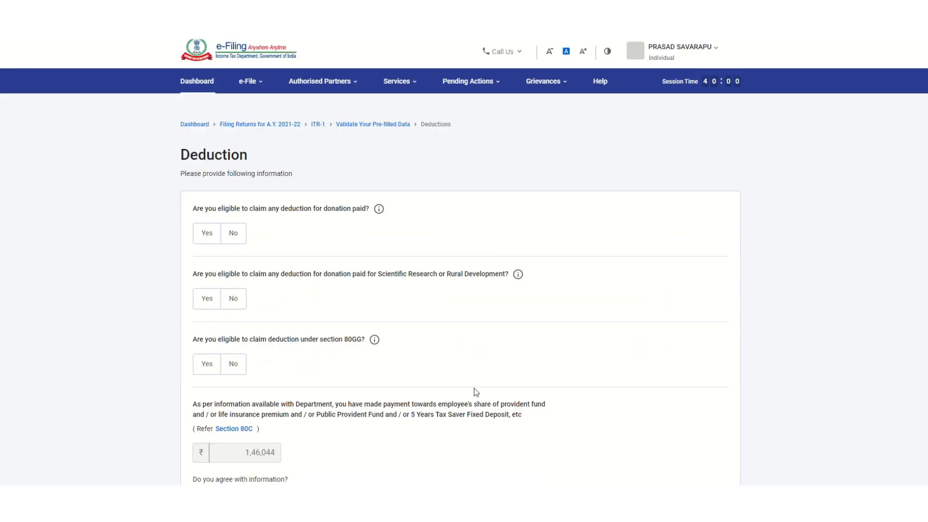
scroll(481, 387, down, 5)
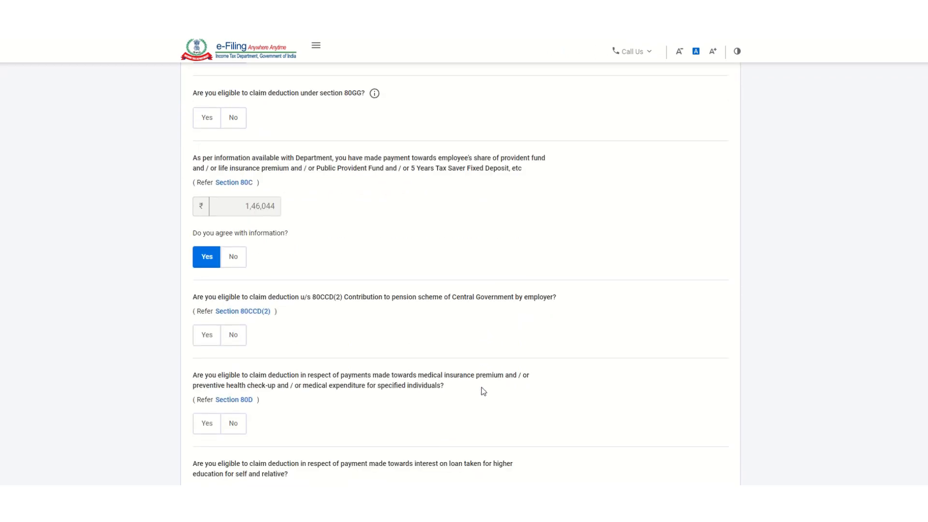
scroll(481, 387, down, 4)
scroll(484, 381, up, 3)
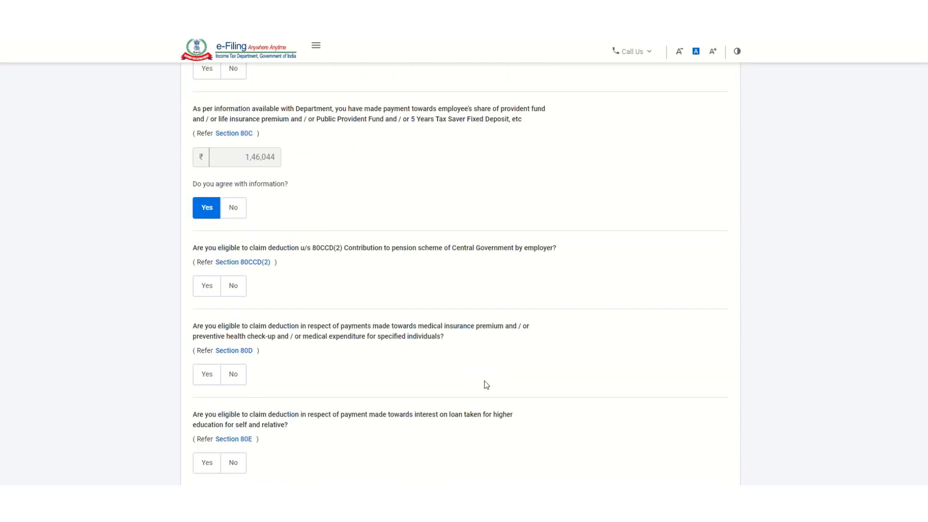
scroll(484, 381, down, 3)
scroll(484, 381, up, 4)
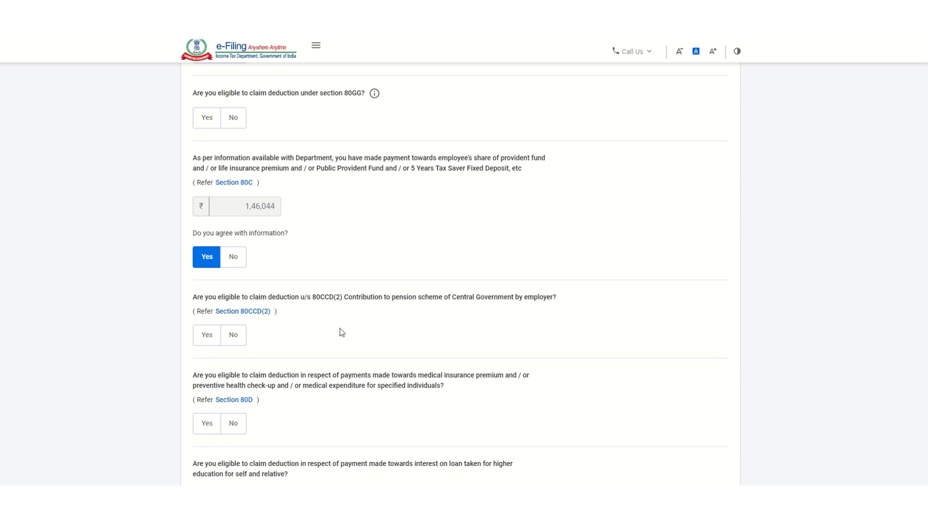
scroll(344, 331, down, 6)
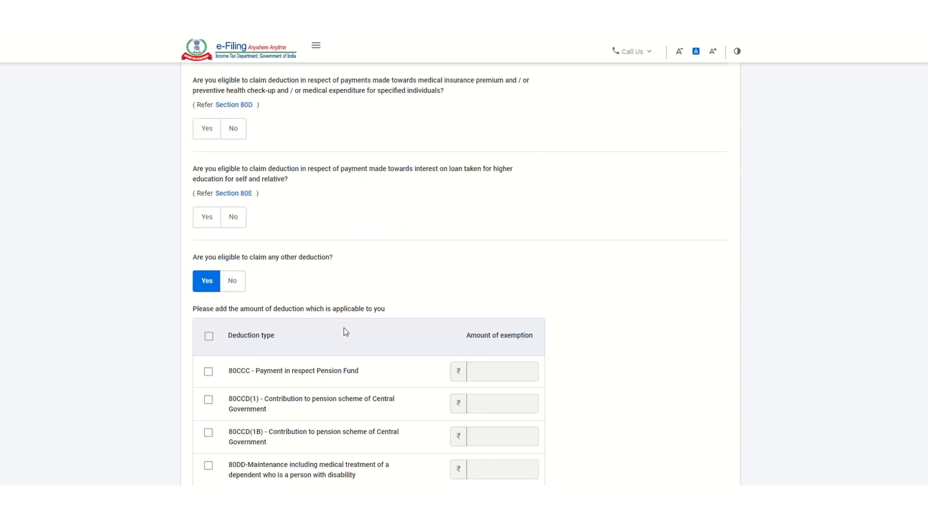
click(233, 283)
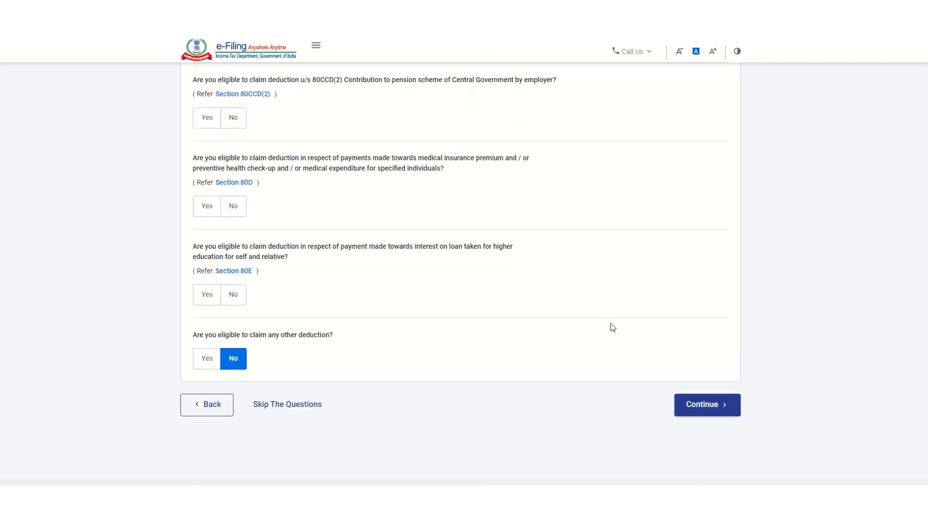
click(688, 405)
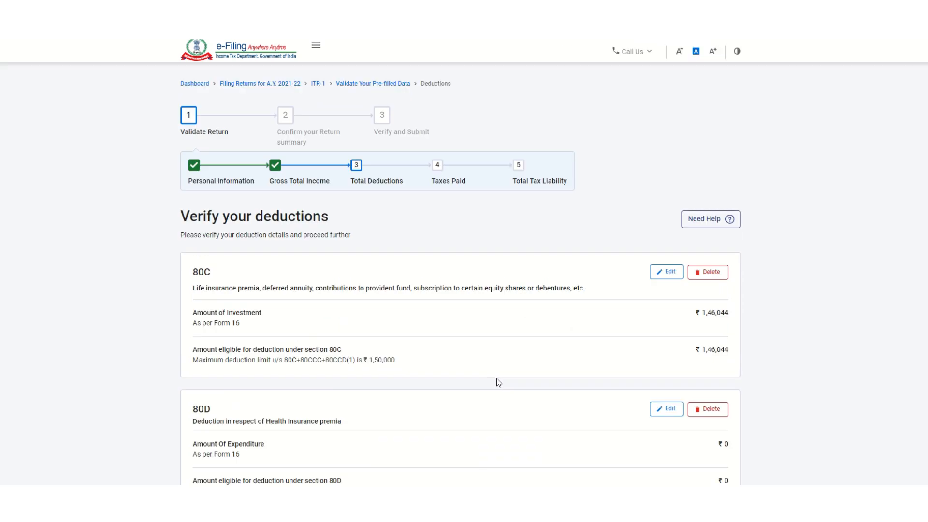
Step: Open the 80C card for editing and select its ₹1,46,044 amount field
scroll(495, 378, down, 3)
scroll(494, 377, up, 2)
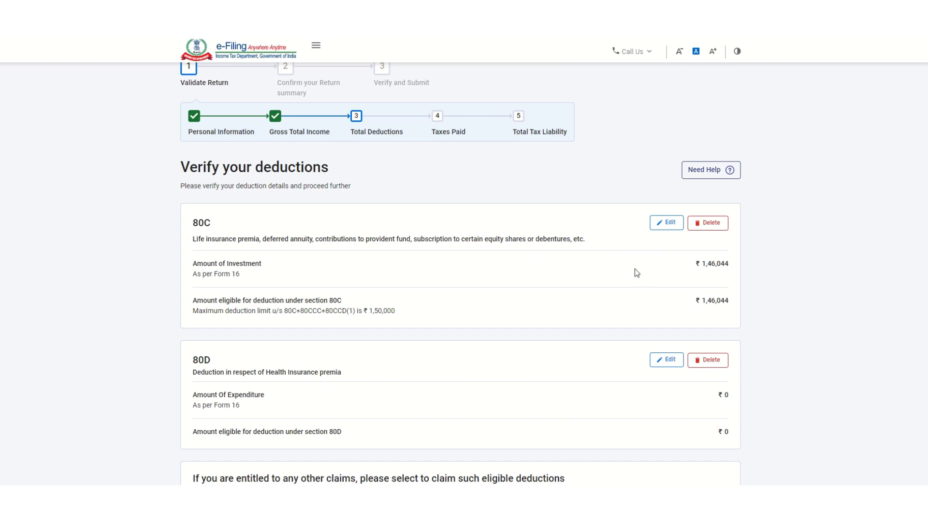
click(667, 225)
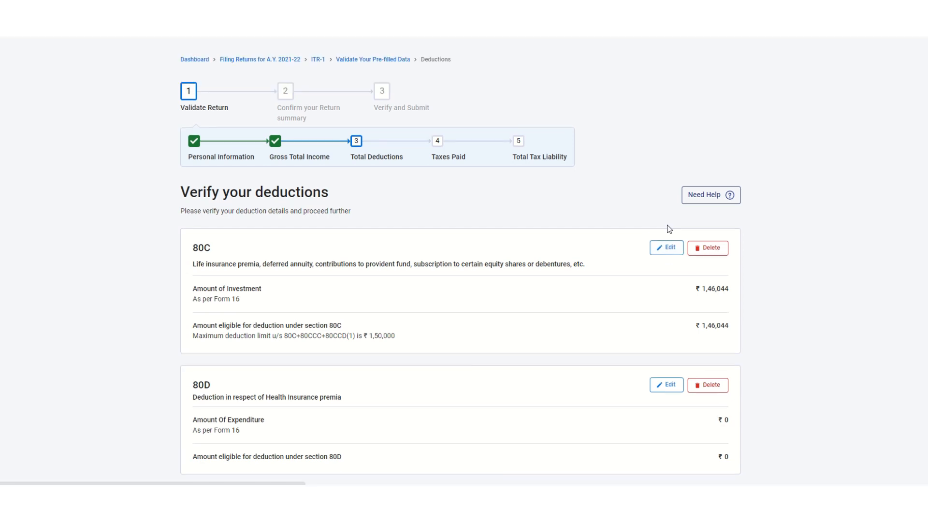
click(716, 205)
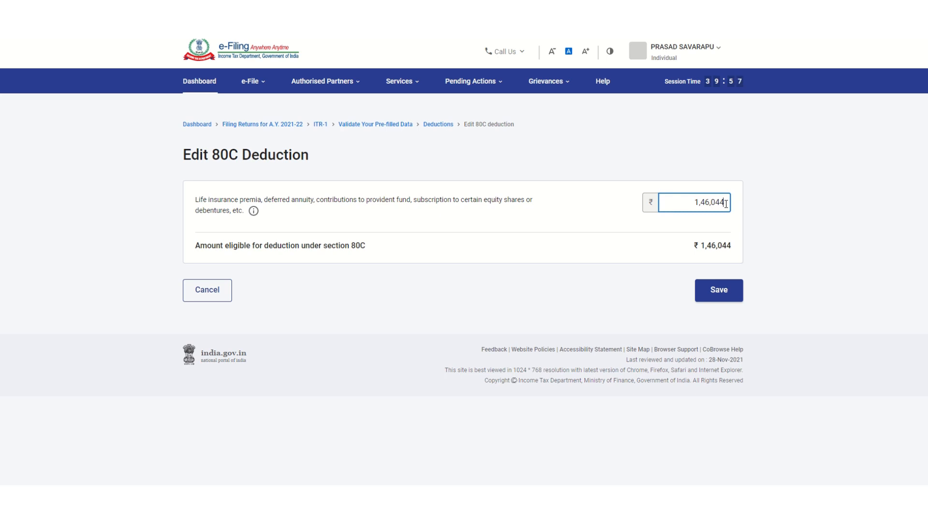
Step: Replace the 80C amount ₹1,46,044 with 150000 and save the deduction
key(BackSpace)
key(BackSpace)
key(BackSpace)
key(BackSpace)
key(BackSpace)
key(BackSpace)
text(1500000)
key(BackSpace)
click(718, 292)
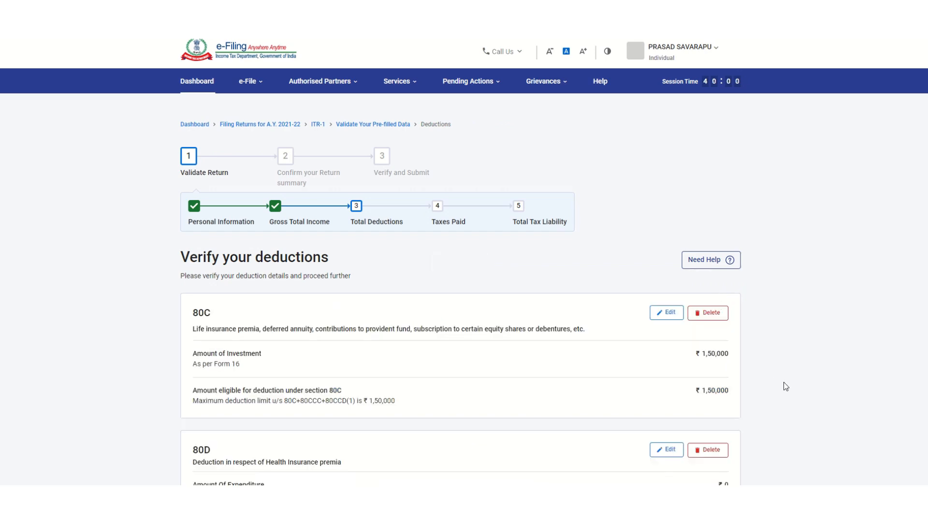
Step: Check the Total Deductions breakdown table and confirm deductions of ₹1,50,000
scroll(793, 386, down, 10)
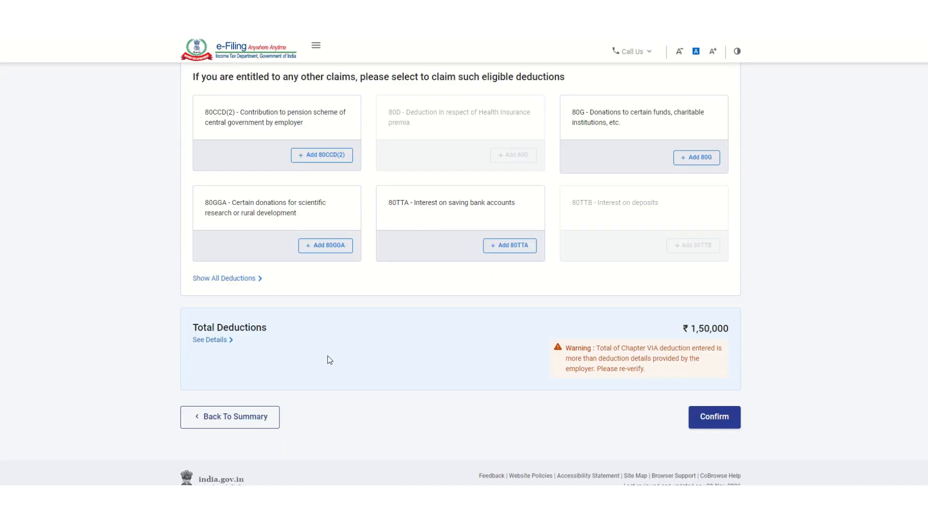
scroll(327, 358, up, 4)
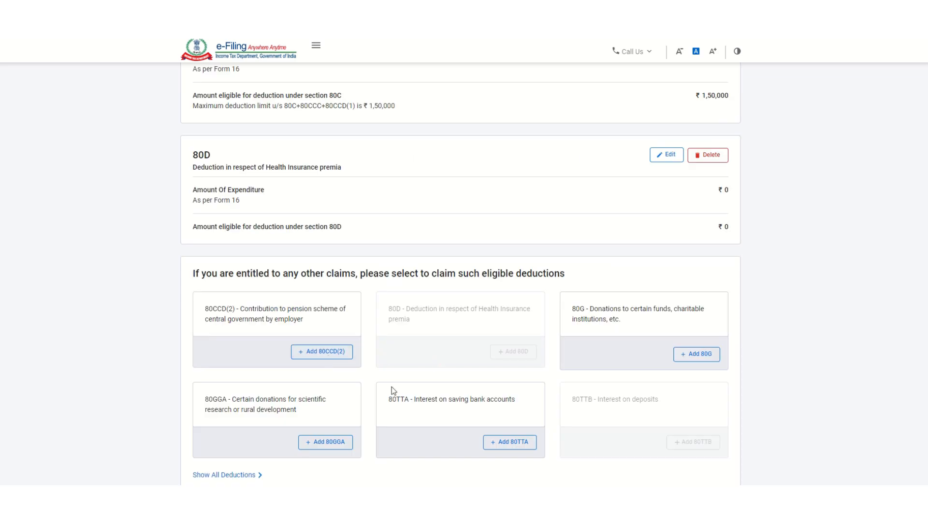
scroll(396, 384, down, 3)
scroll(399, 381, down, 2)
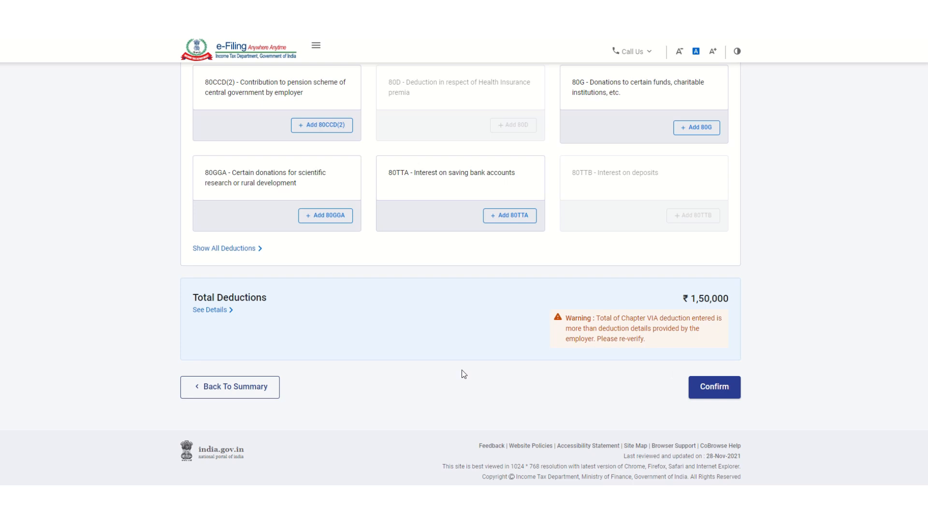
click(209, 311)
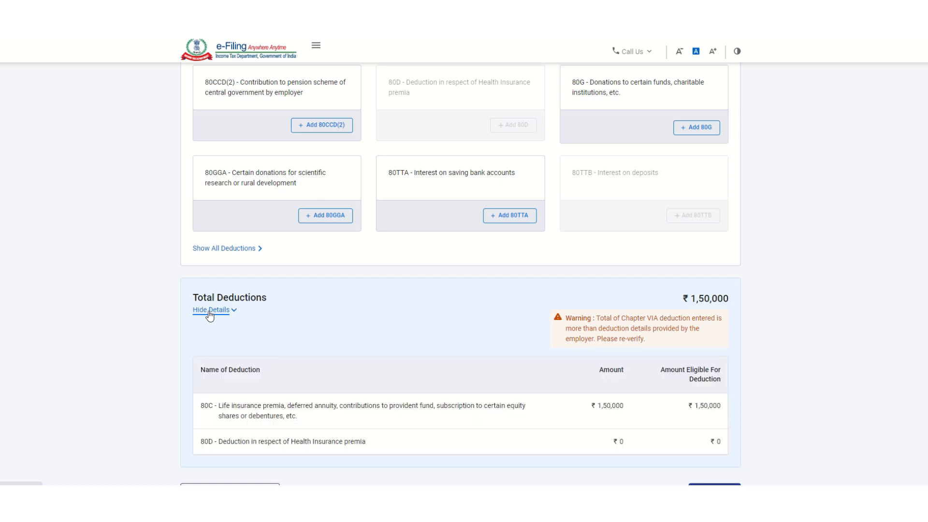
scroll(290, 393, down, 2)
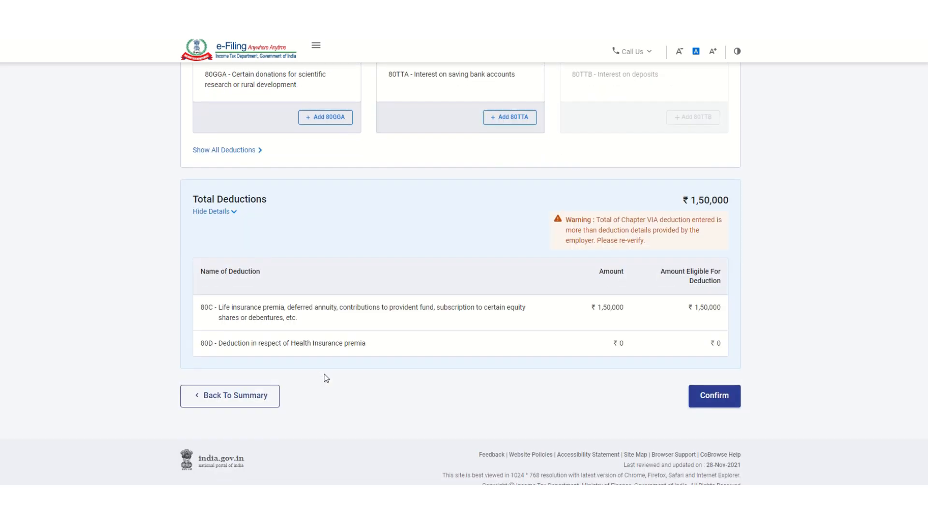
scroll(419, 361, up, 2)
scroll(400, 341, up, 1)
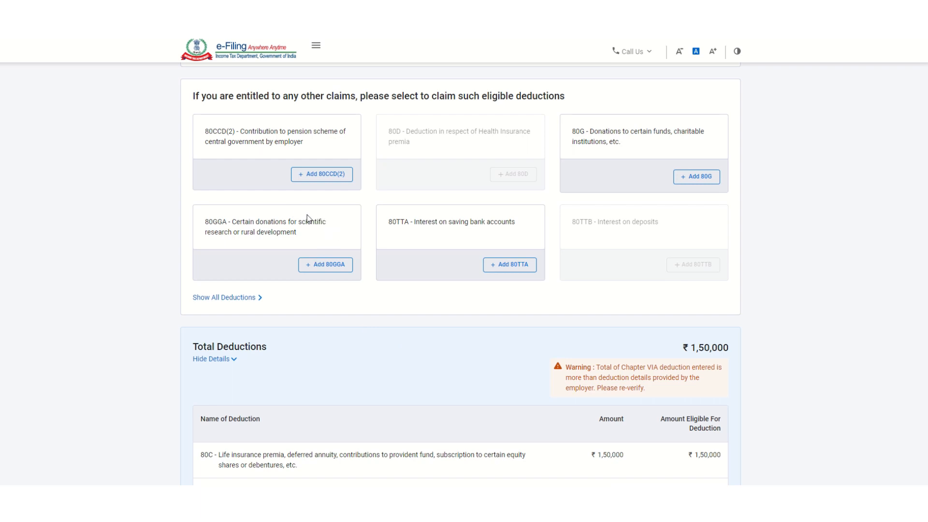
scroll(327, 264, up, 3)
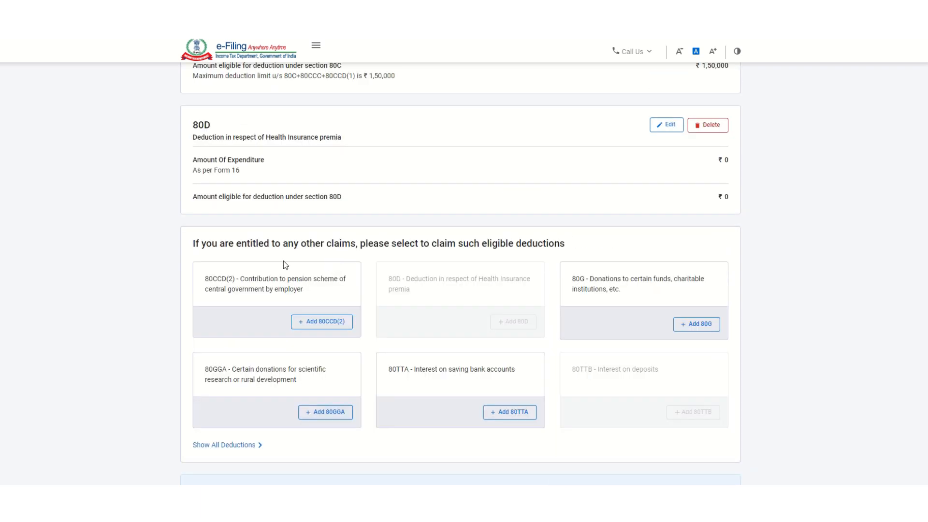
scroll(323, 315, down, 4)
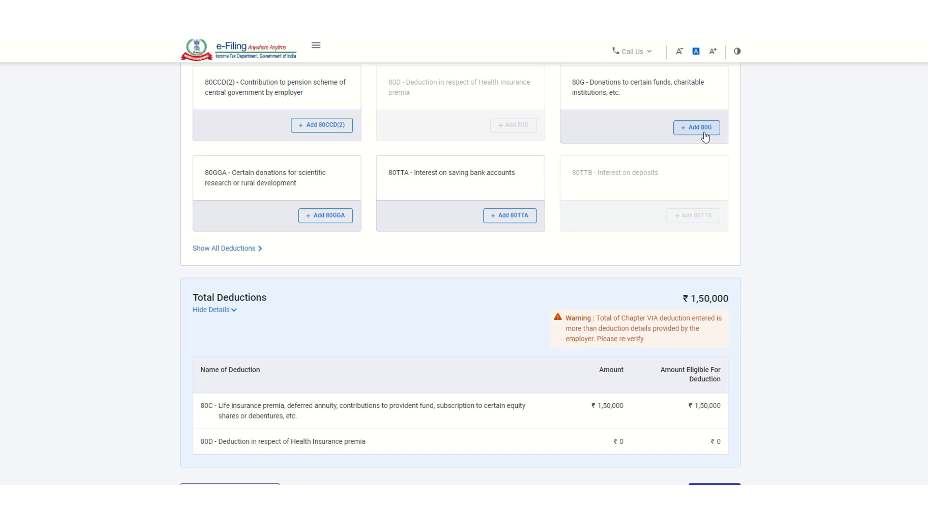
scroll(532, 293, down, 2)
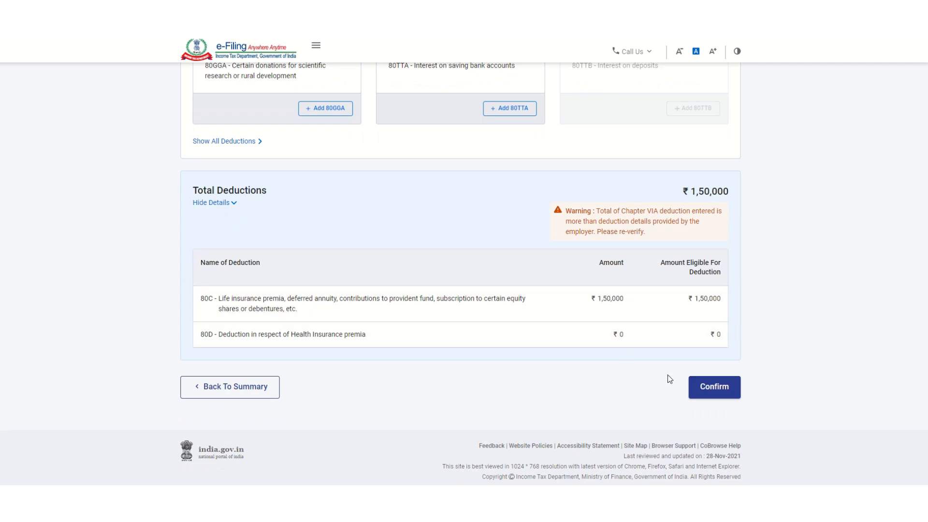
click(699, 388)
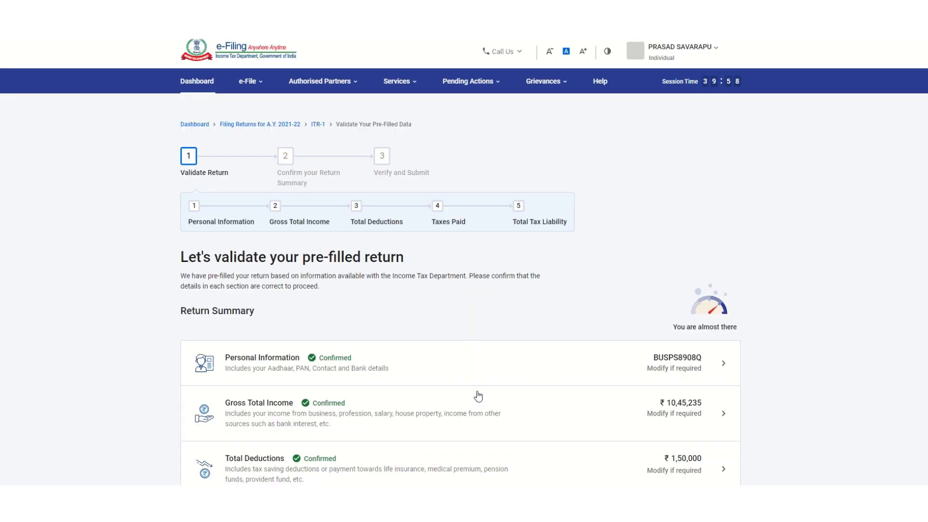
Step: Open the Tax Paid row to view salary TDS of ₹96,032
scroll(524, 370, down, 4)
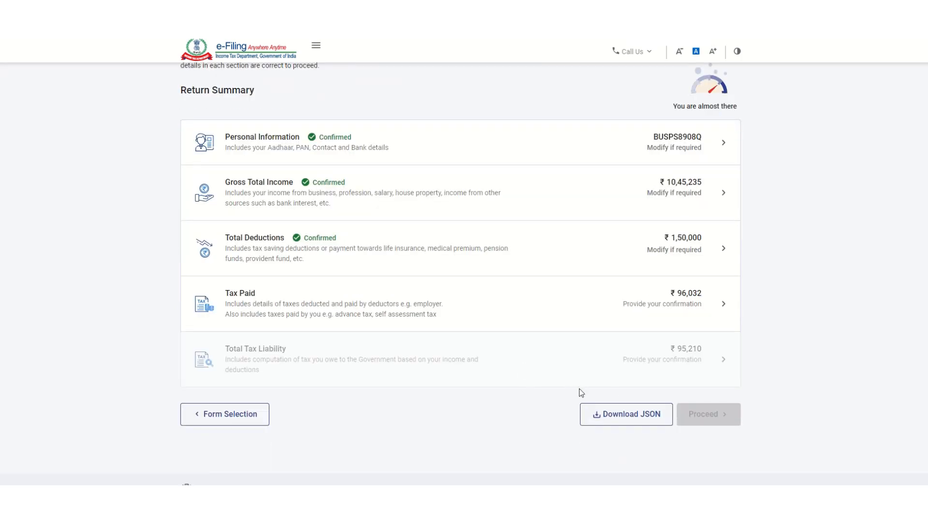
click(263, 305)
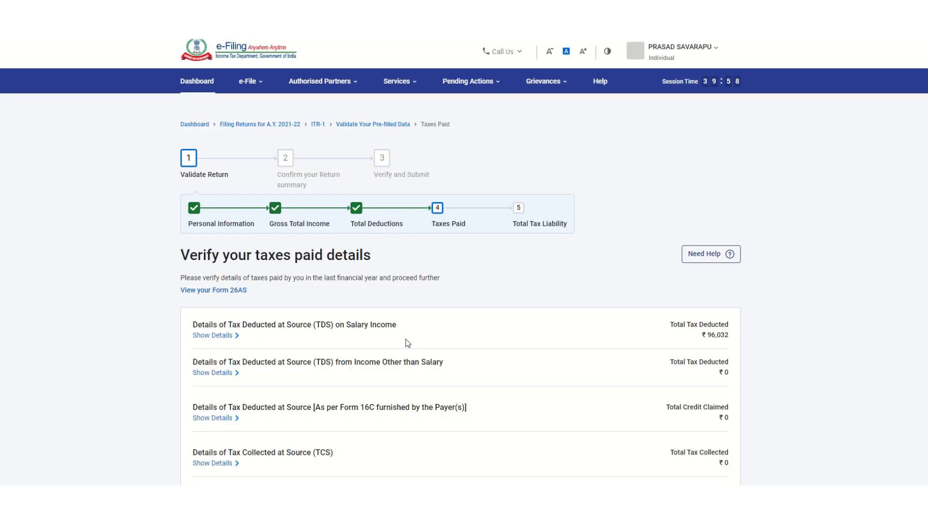
Step: Confirm the taxes paid details, salary TDS of ₹96,032
scroll(407, 342, down, 3)
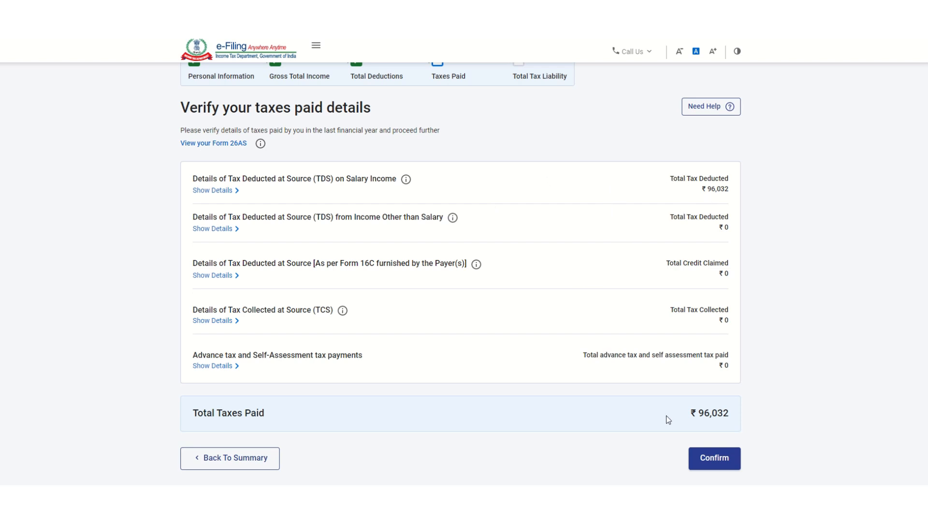
click(705, 467)
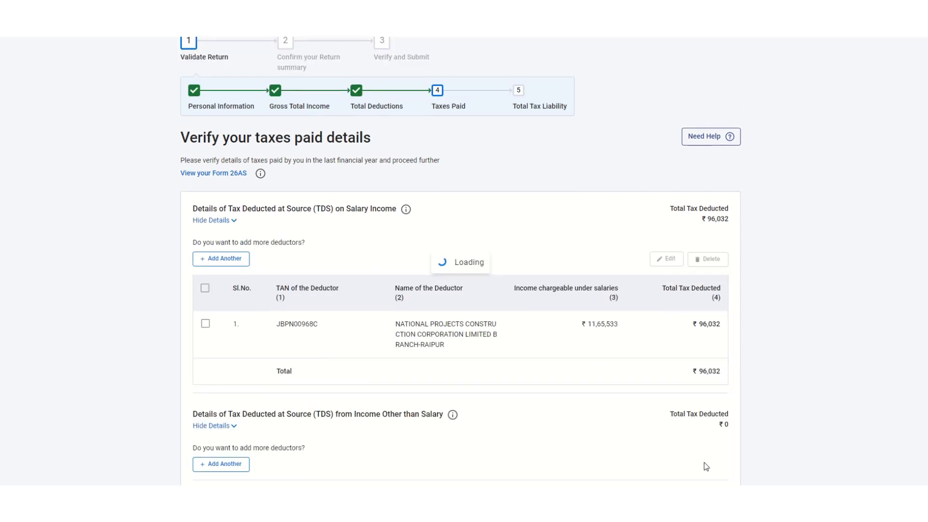
scroll(555, 423, down, 5)
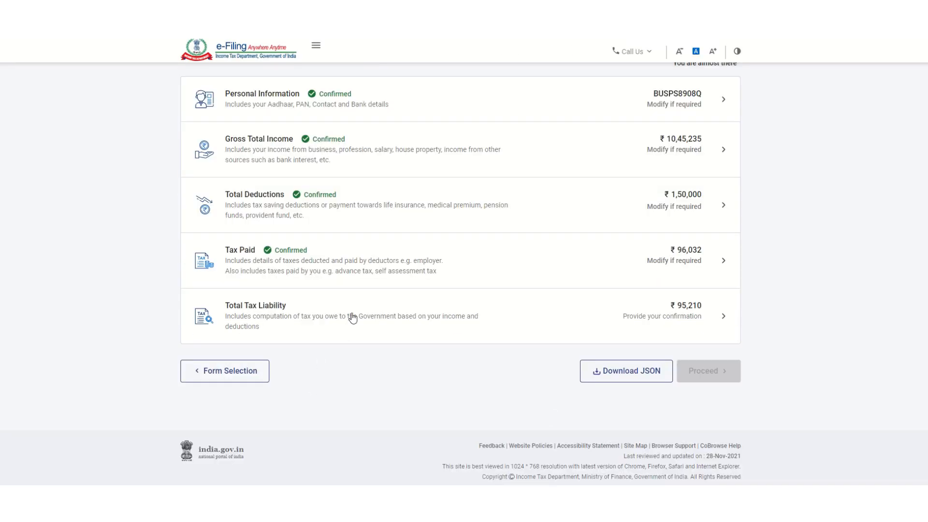
Step: Review the Total Tax Liability computation of ₹95,210 and confirm it
click(351, 317)
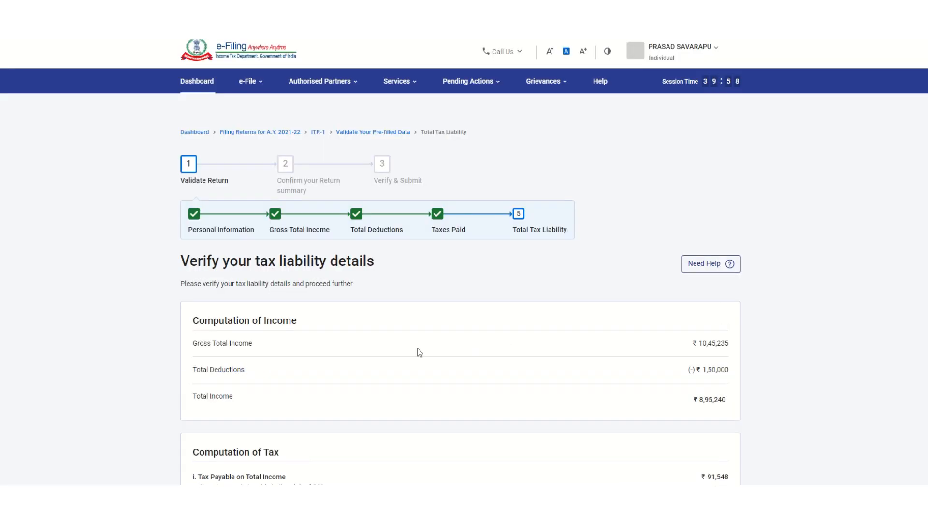
scroll(471, 313, down, 2)
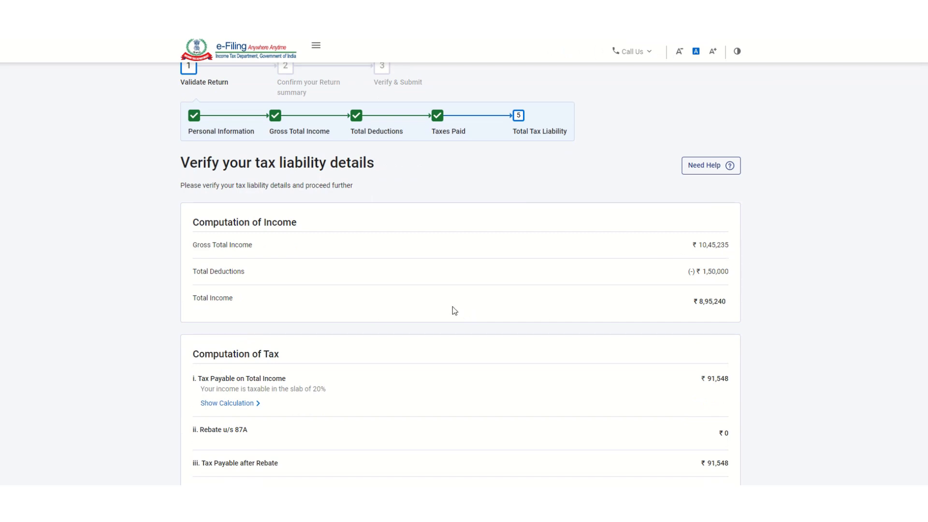
scroll(396, 321, down, 4)
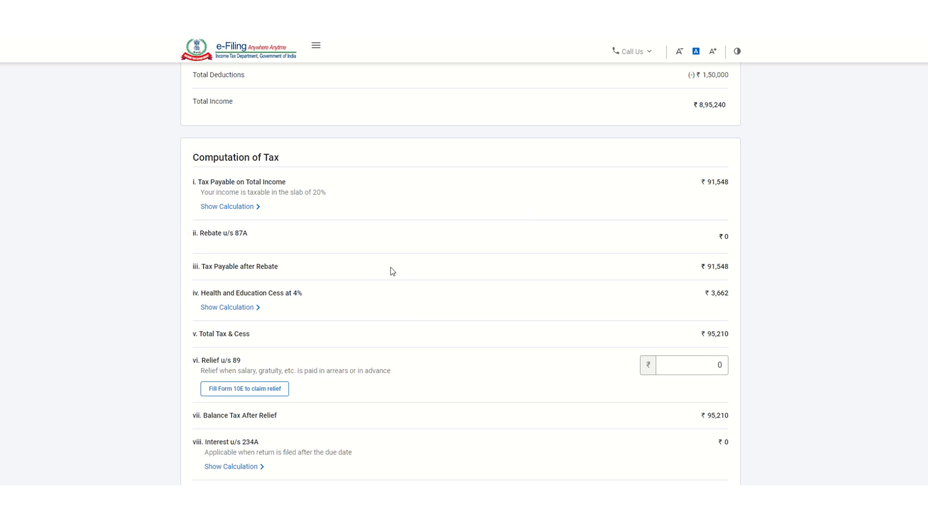
scroll(390, 269, down, 3)
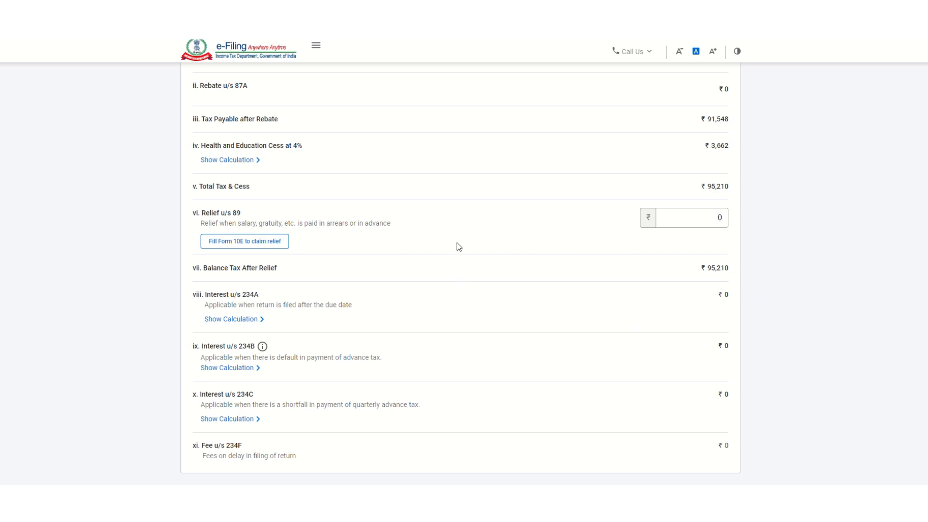
scroll(497, 237, down, 1)
scroll(497, 236, down, 4)
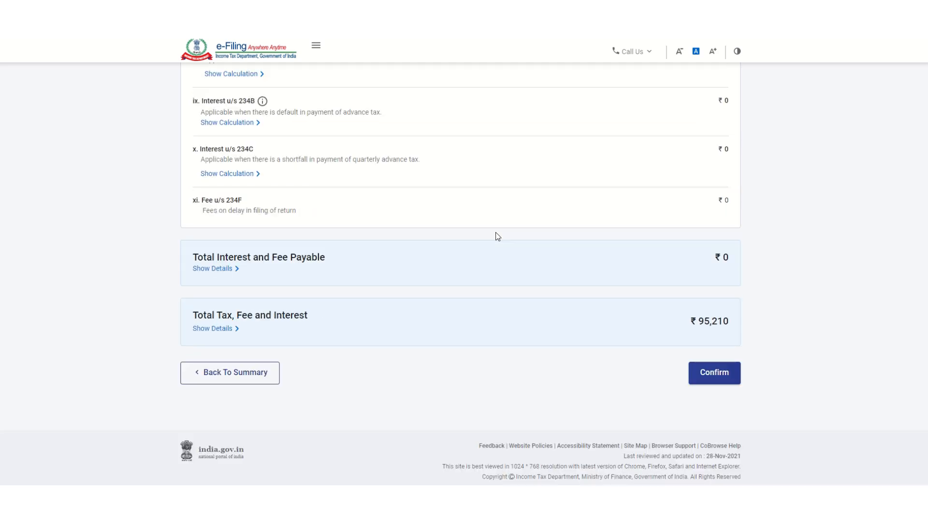
click(701, 380)
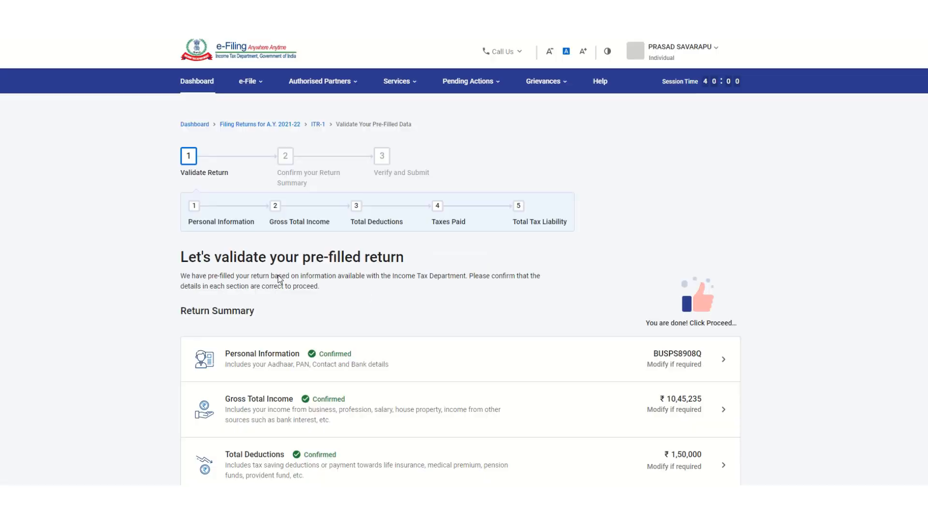
Step: Proceed from the confirmed Return Summary and download the tax summary PDF showing ₹820 refund
scroll(498, 336, down, 4)
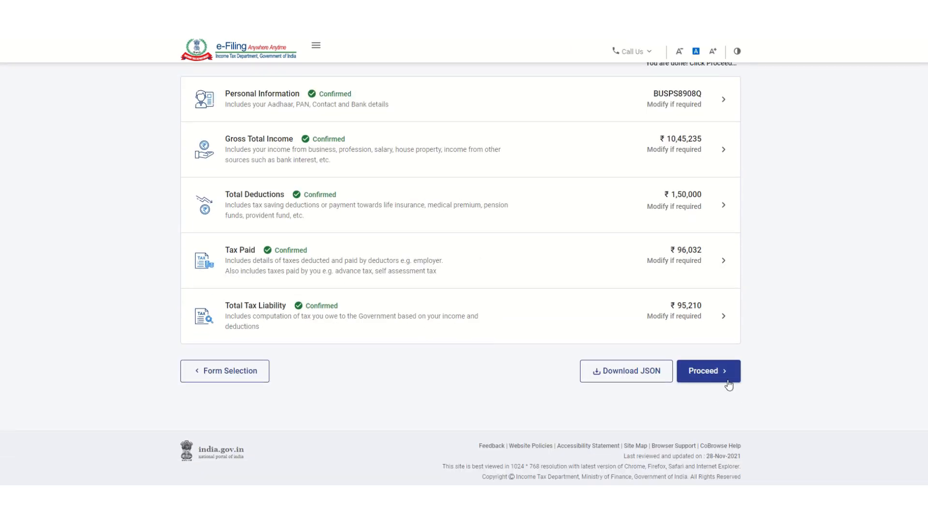
click(698, 376)
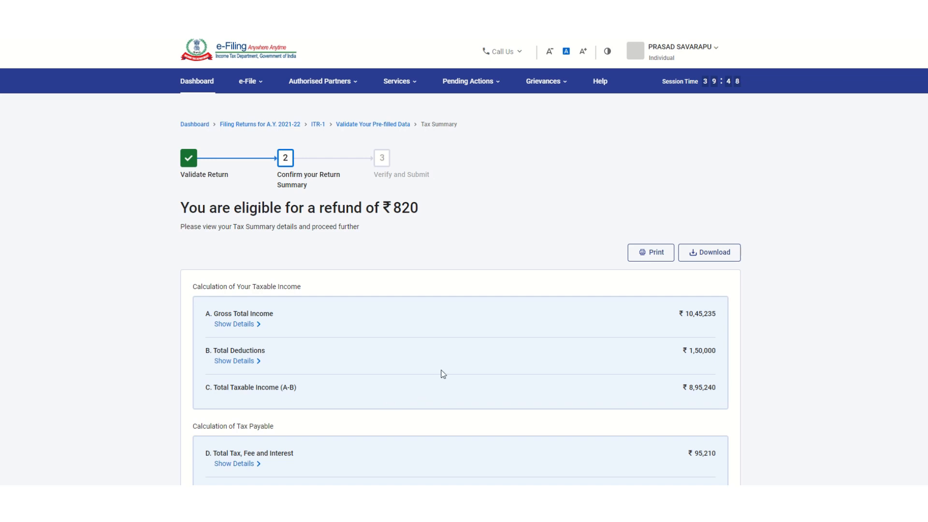
click(703, 254)
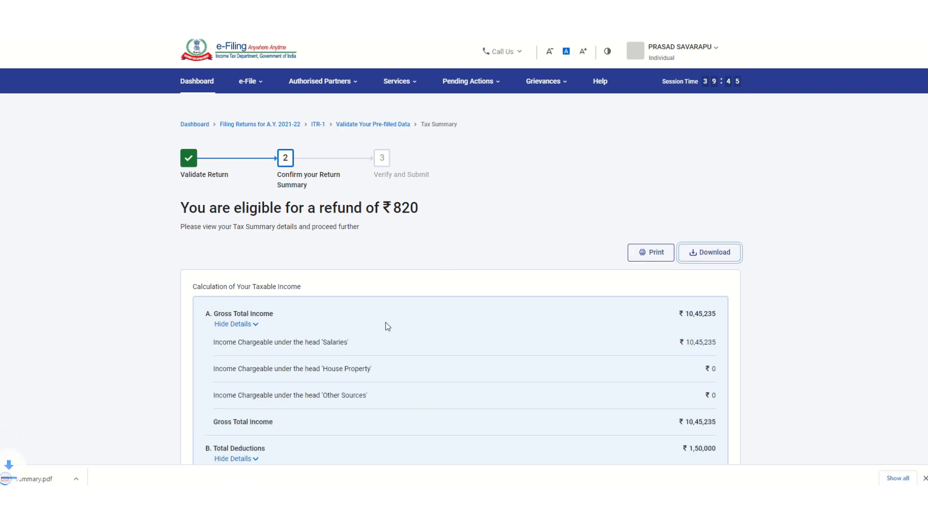
Step: Continue to the Preview and Submit your return page
scroll(488, 329, down, 15)
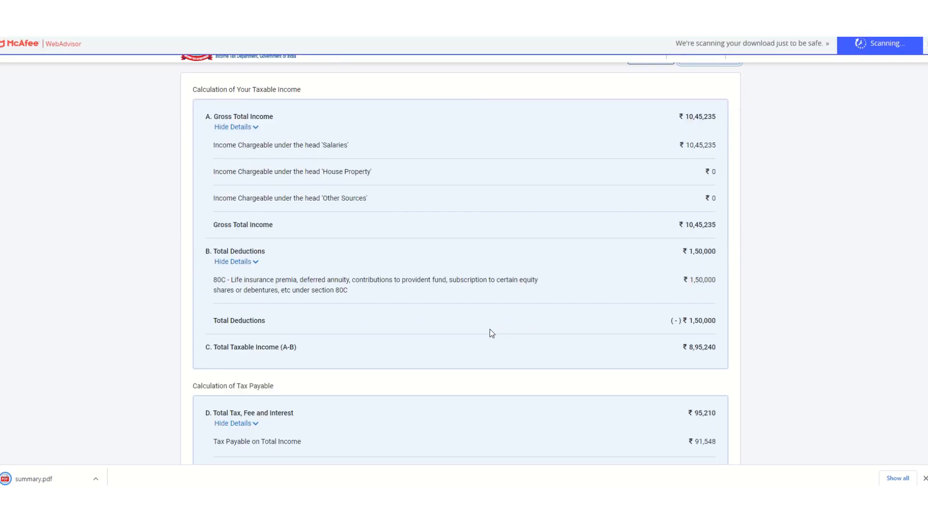
scroll(491, 329, down, 5)
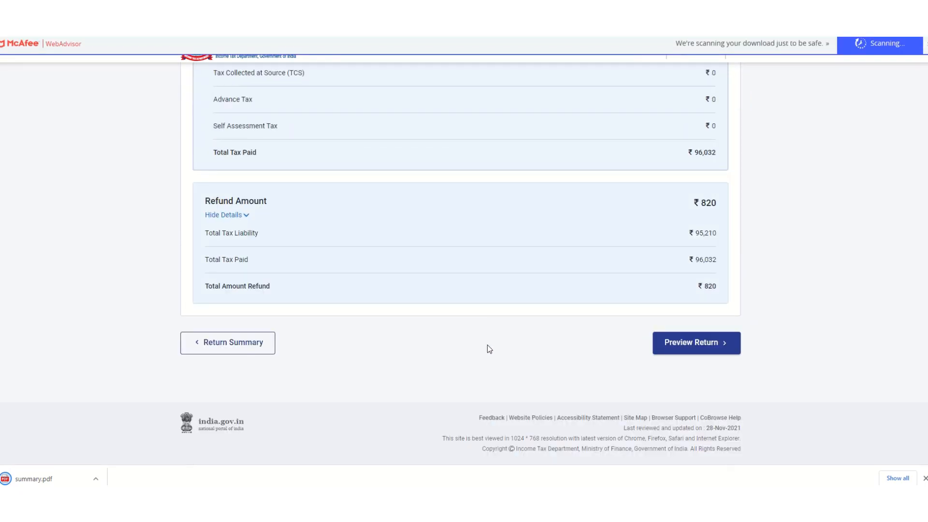
click(684, 345)
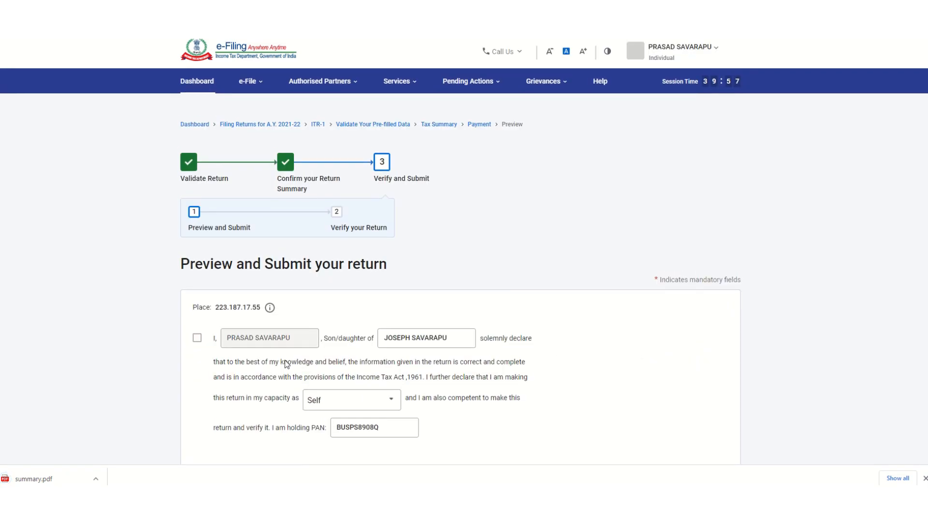
Step: Accept the return declaration and open the full ITR-1 preview
click(197, 338)
scroll(626, 363, down, 4)
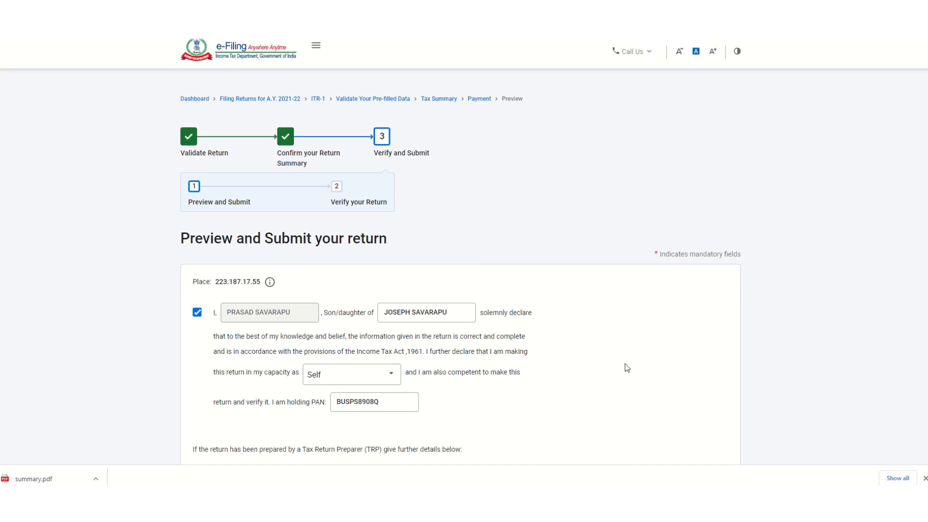
scroll(626, 363, down, 2)
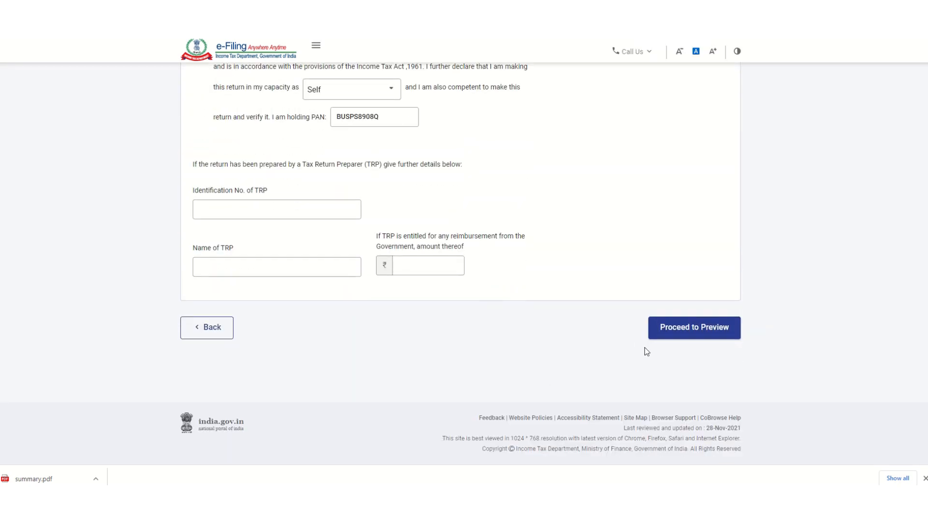
click(682, 334)
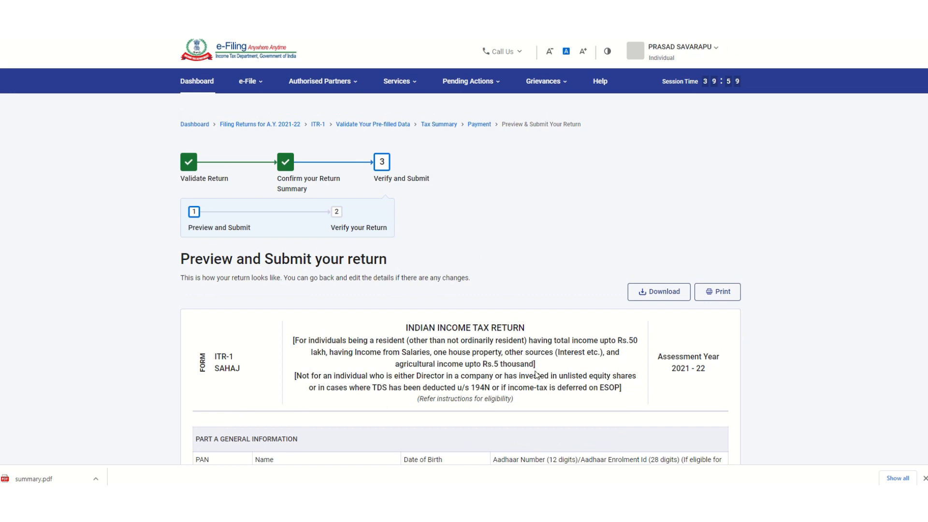
Step: Download the ITR-1 preview as a PDF and scroll through it
scroll(520, 359, down, 2)
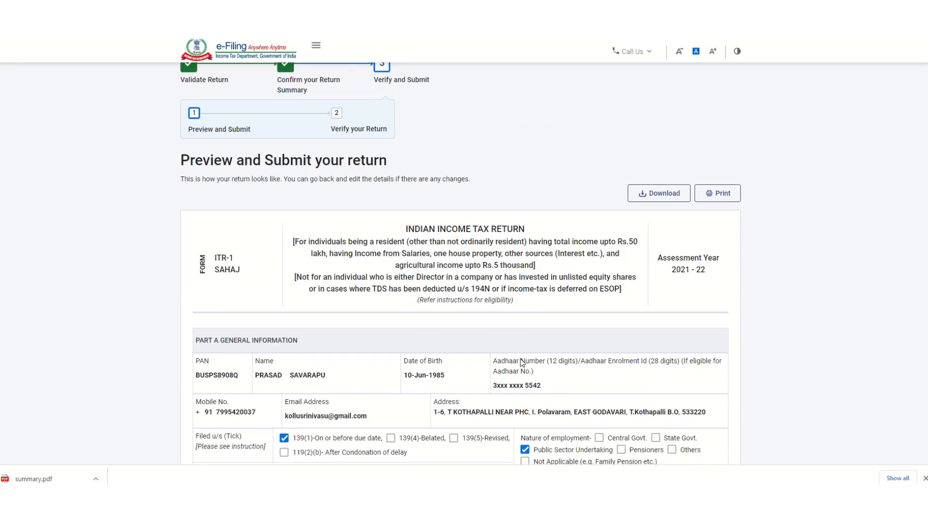
click(642, 193)
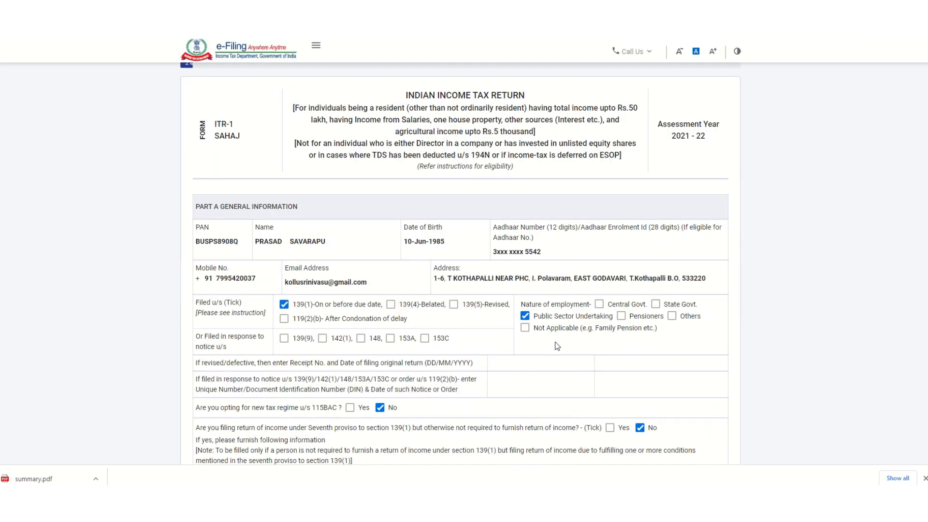
scroll(556, 345, down, 15)
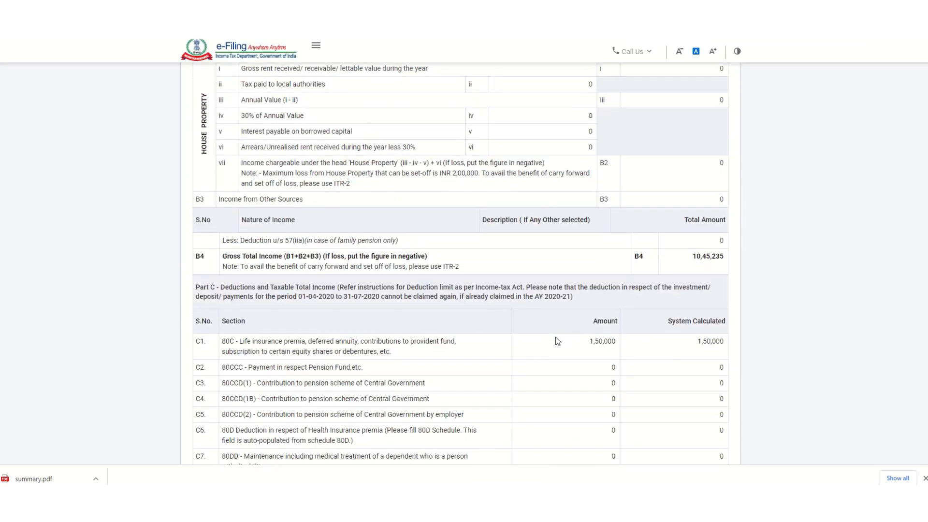
scroll(558, 336, down, 20)
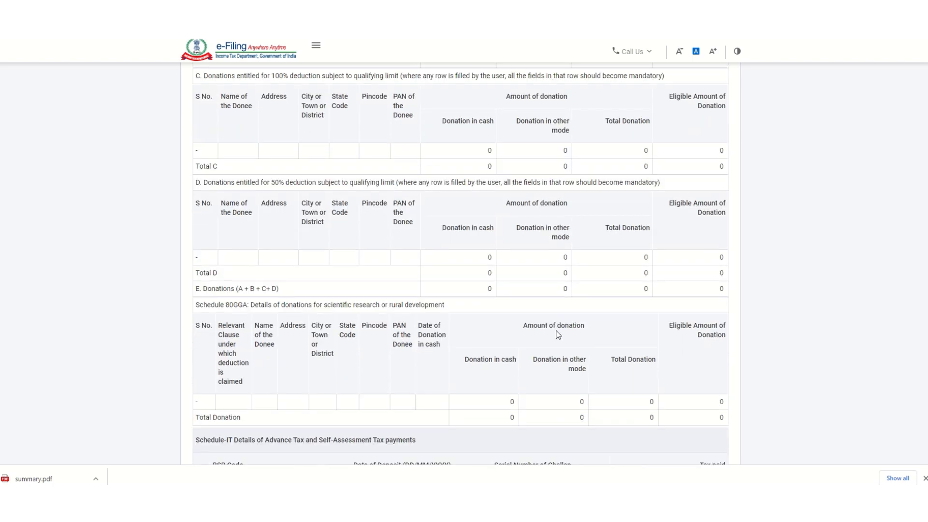
scroll(558, 335, down, 10)
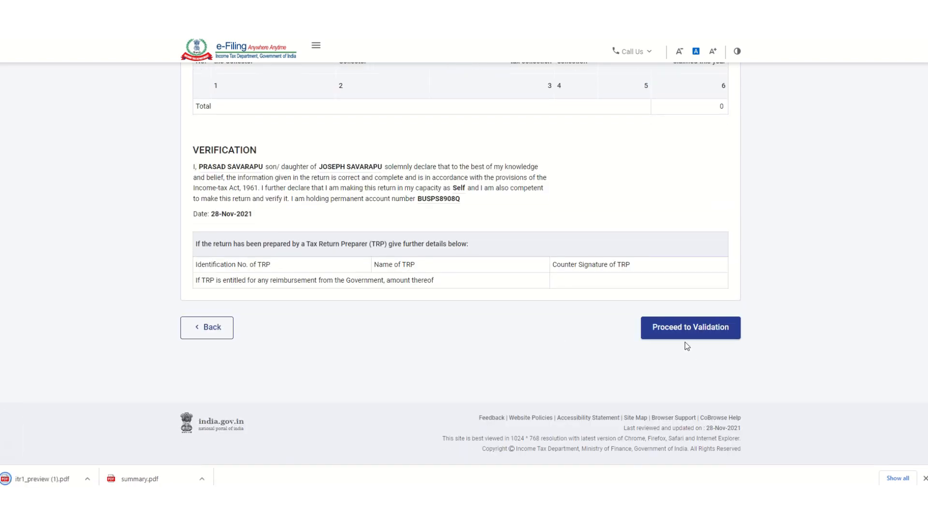
Step: Validate the previewed ITR-1 and continue to the Complete your Verification page
click(680, 334)
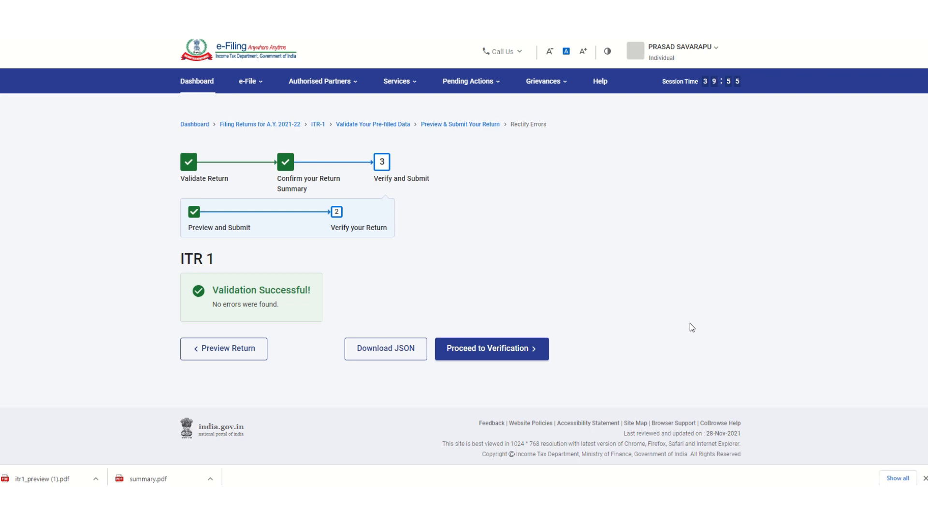
click(466, 355)
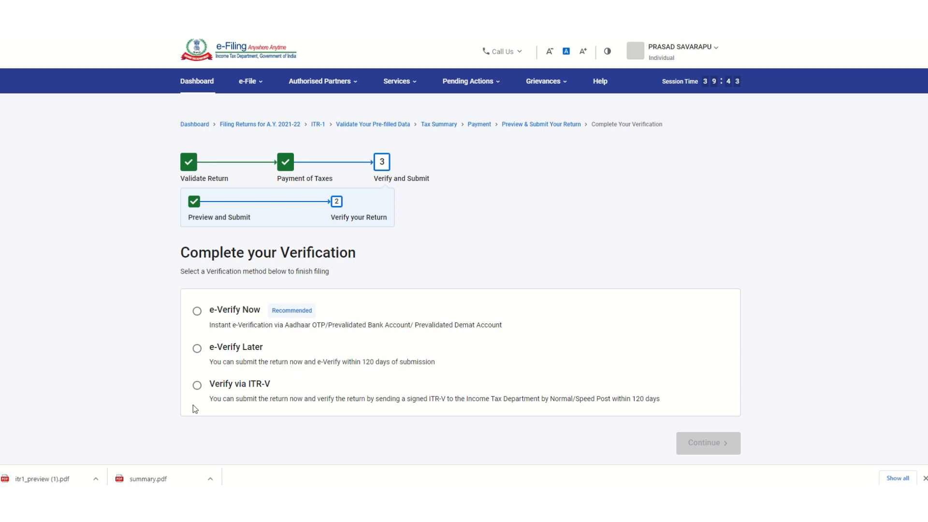
Step: Choose e-Verify Now and continue to the ITR-1, 2021-22 verification method step
click(575, 85)
click(100, 169)
click(196, 311)
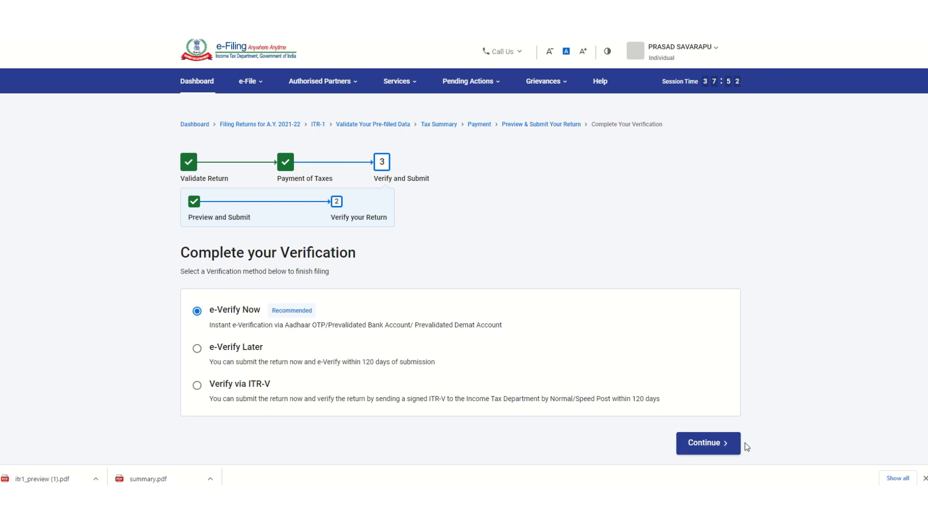
click(704, 451)
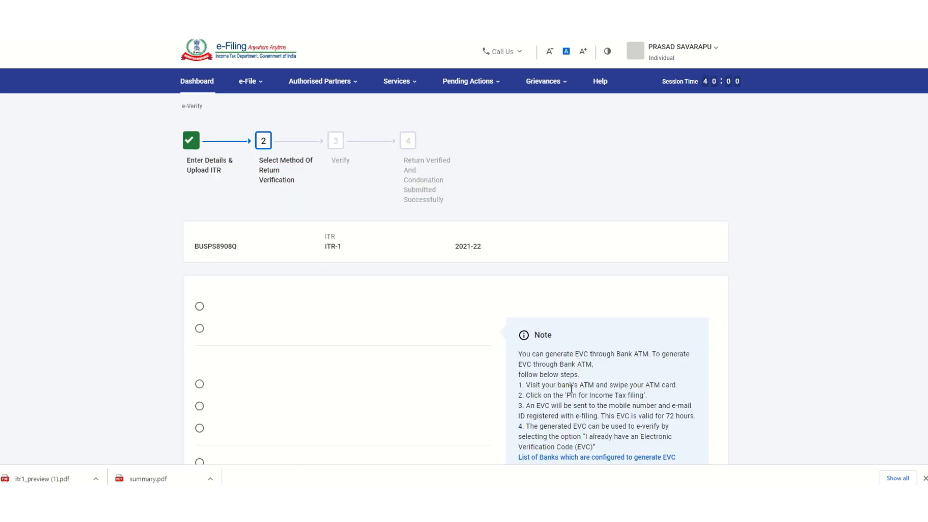
Step: Choose e-verification by OTP on the Aadhaar-registered mobile number and continue
scroll(425, 307, down, 2)
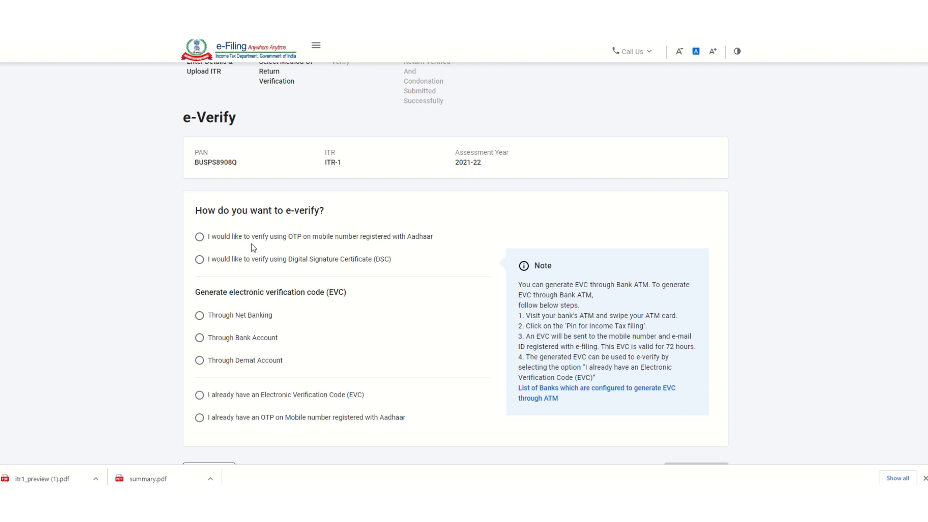
click(200, 237)
scroll(417, 350, down, 3)
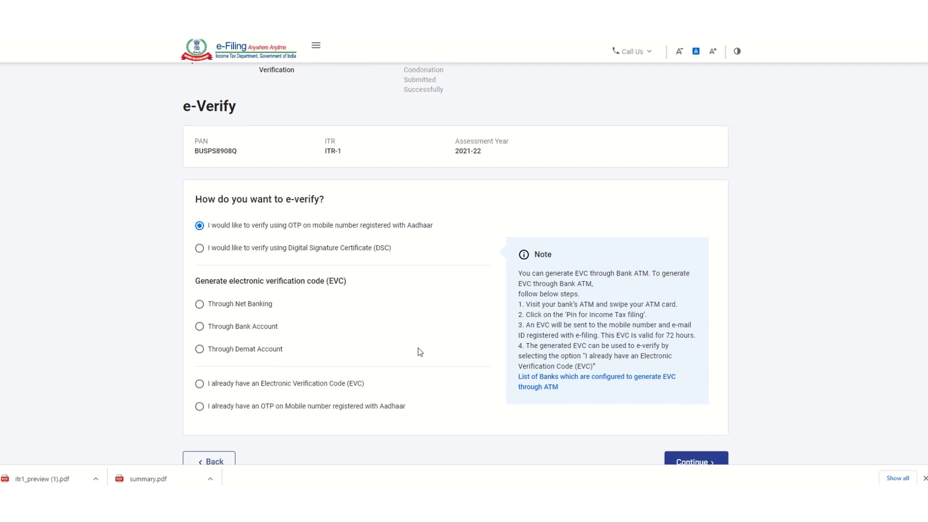
click(684, 370)
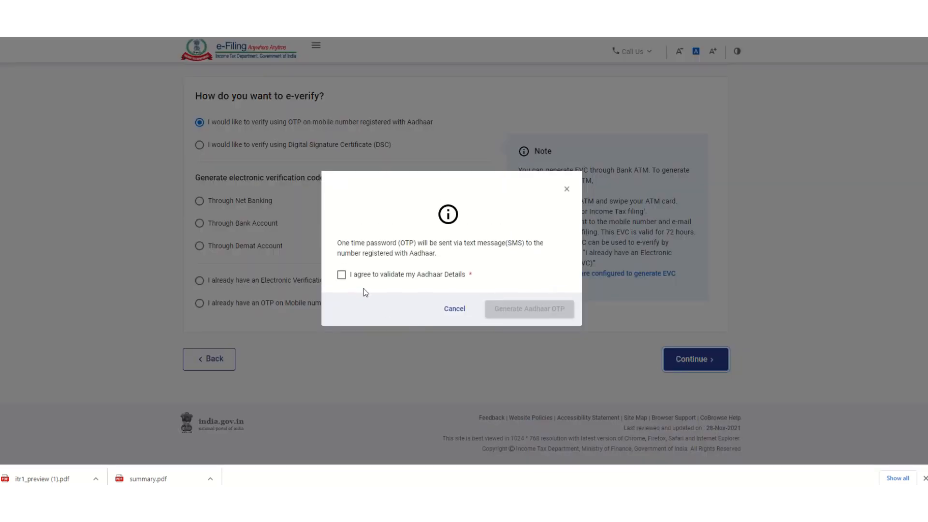
Step: Agree to Aadhaar validation, generate the Aadhaar OTP, and enter the six-digit code received
click(341, 275)
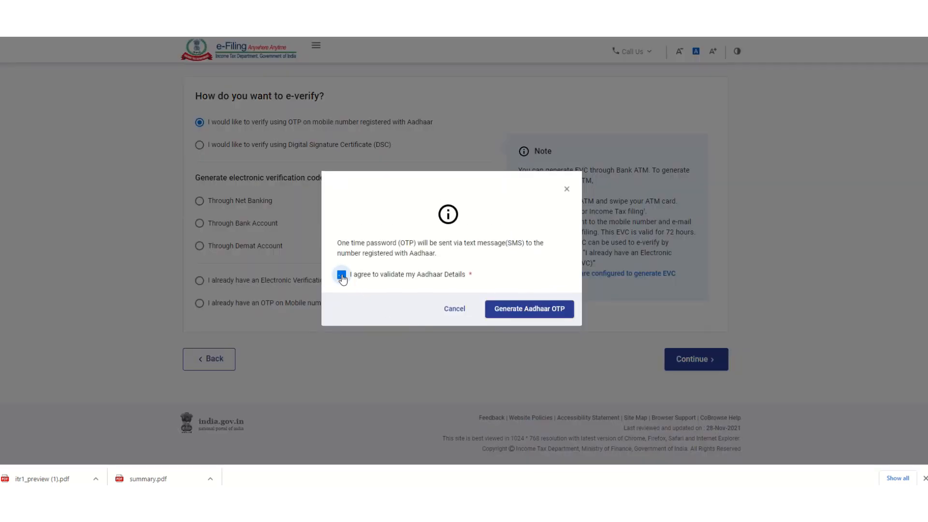
click(539, 314)
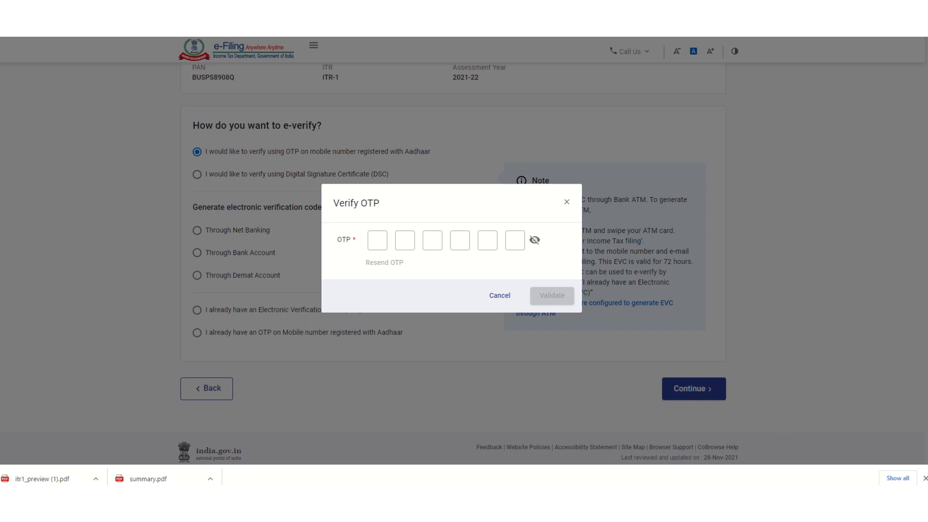
click(377, 240)
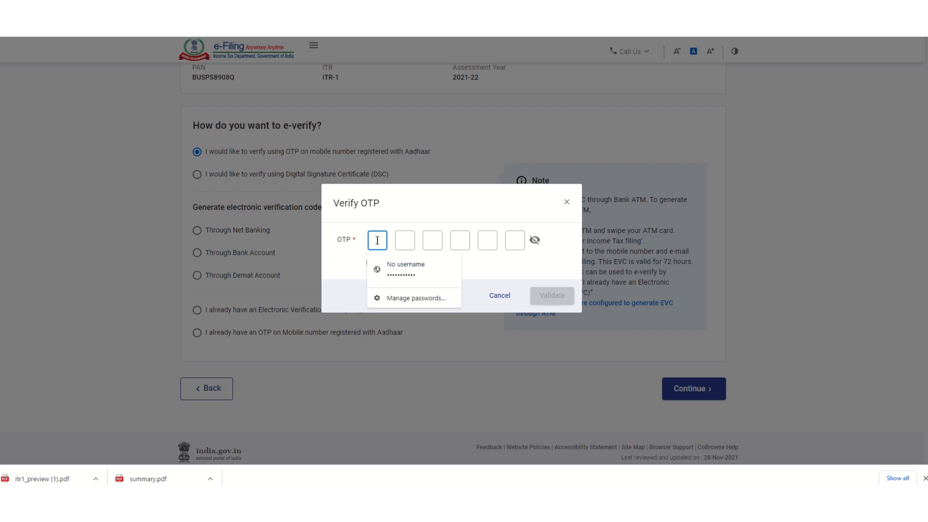
text(••)
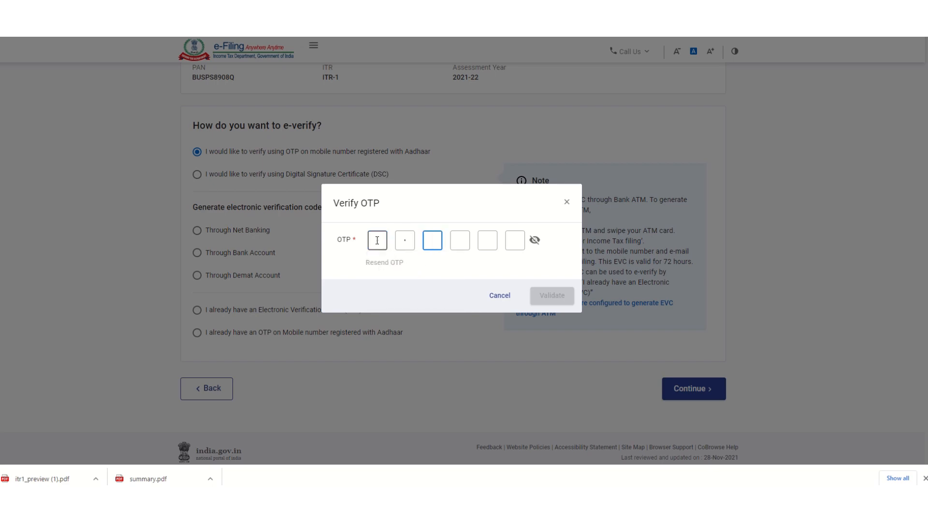
text(••••)
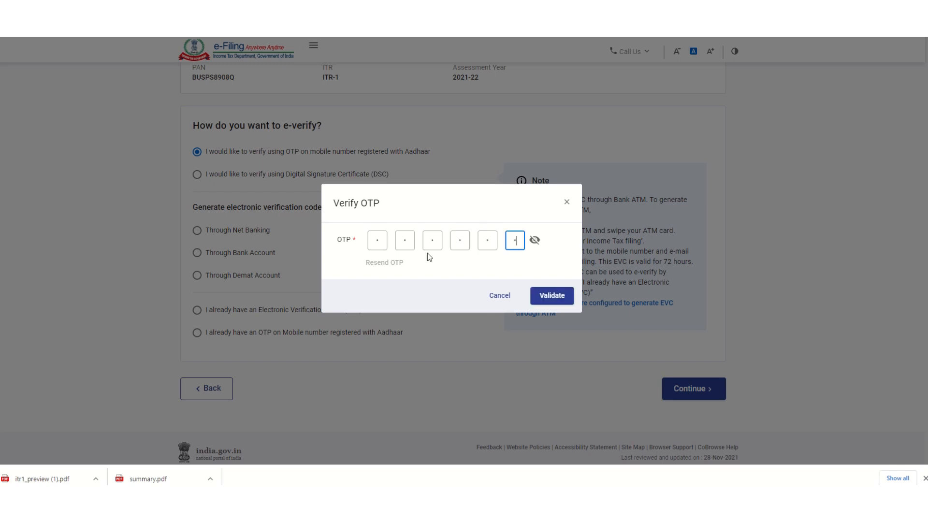
Step: Validate the Aadhaar OTP, dismiss the browser password prompt, and submit the ITR-1 return
click(550, 295)
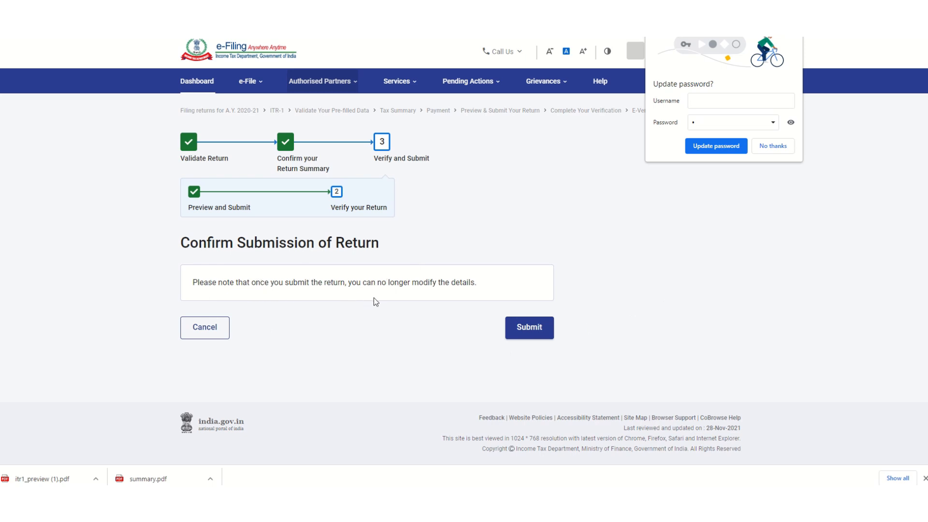
click(722, 147)
click(543, 333)
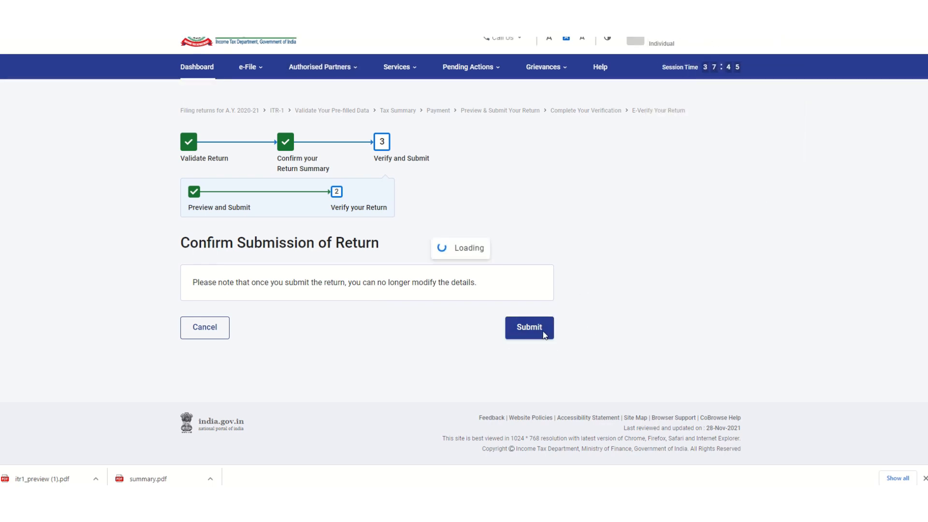